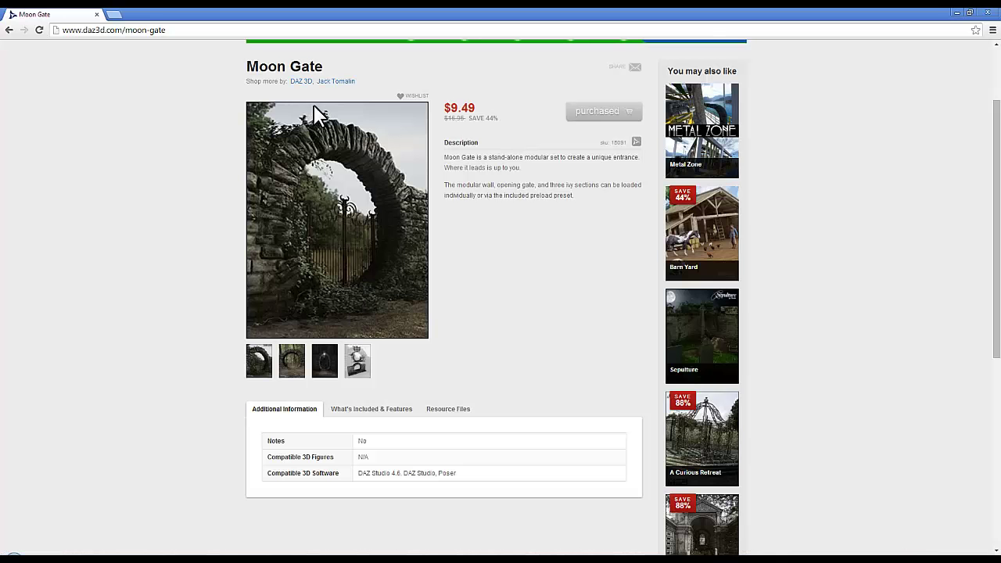
# - Bring Bryce forward from Chrome and launch DAZ Studio 4.6 with Bryce's Send To DAZ Studio icon
pyautogui.click(245, 547)
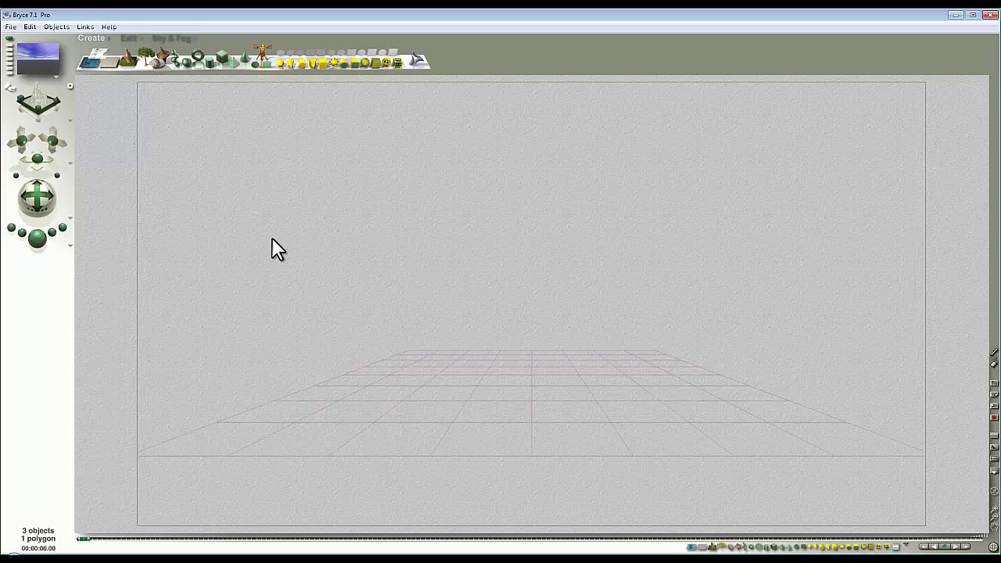
pyautogui.click(415, 60)
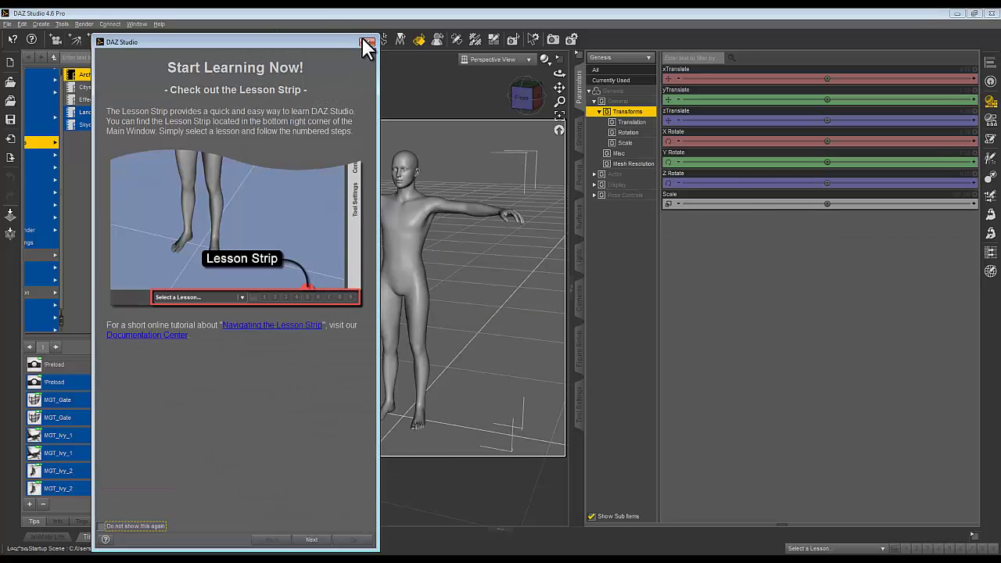
# - Close the Start Learning dialog, delete Genesis, and load the Moon Gate !Preload scene
pyautogui.click(366, 43)
pyautogui.press('Delete')
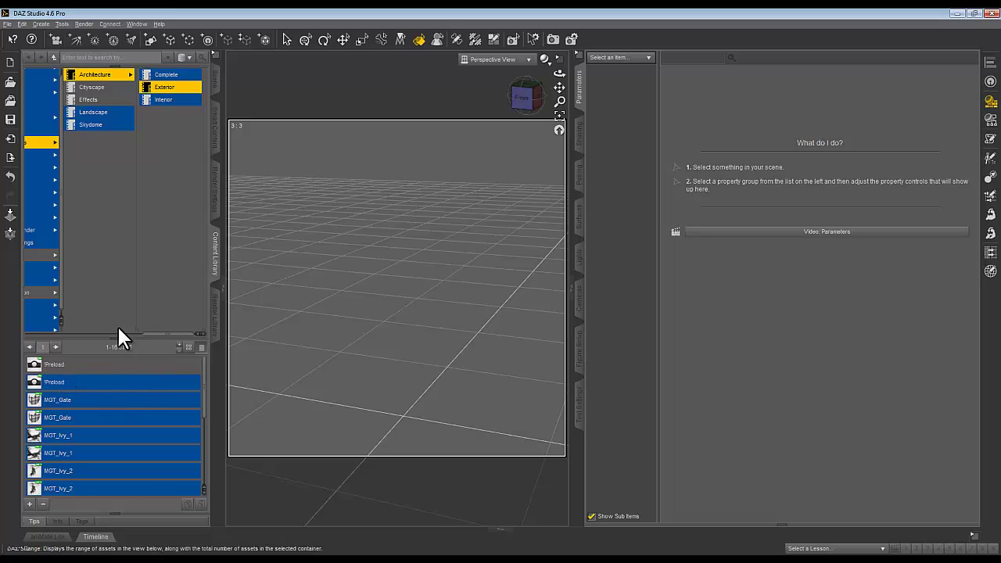
pyautogui.moveTo(161, 336)
pyautogui.mouseDown()
pyautogui.moveTo(38, 338)
pyautogui.moveTo(168, 341)
pyautogui.mouseUp()
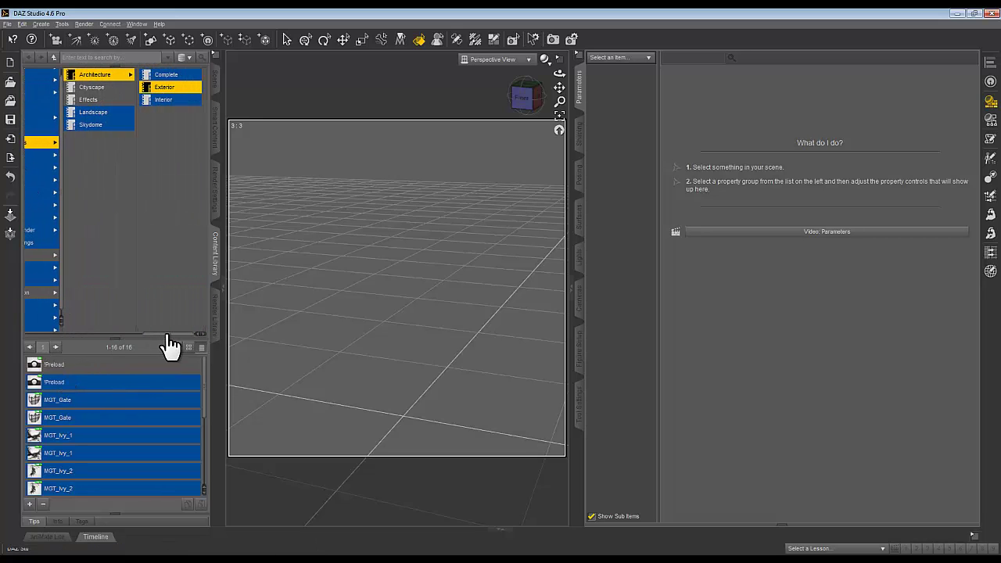
pyautogui.click(50, 366)
pyautogui.doubleClick(51, 366)
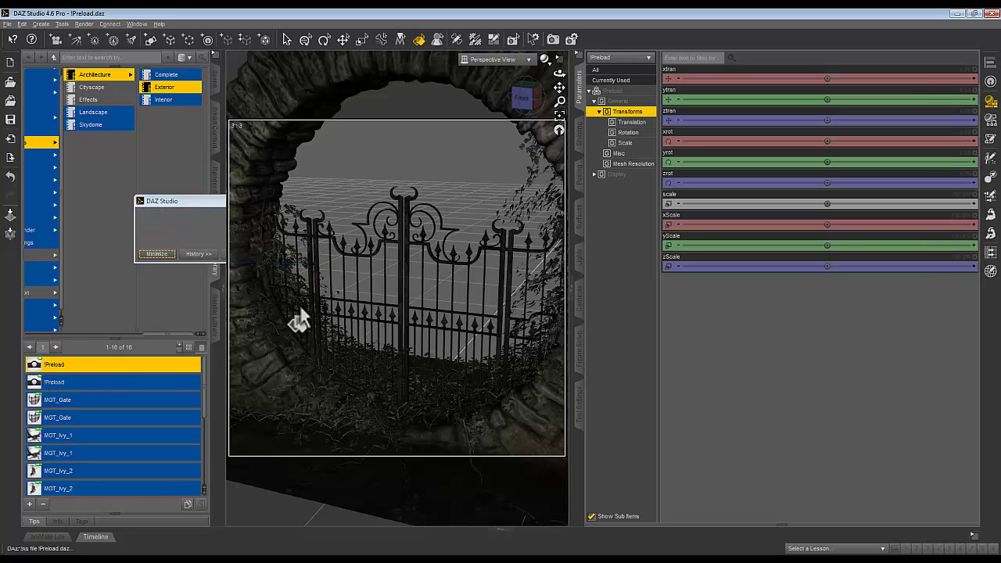
# - Select the wall and gate object and send the scene to Bryce
pyautogui.scroll(-6, 438, 255)
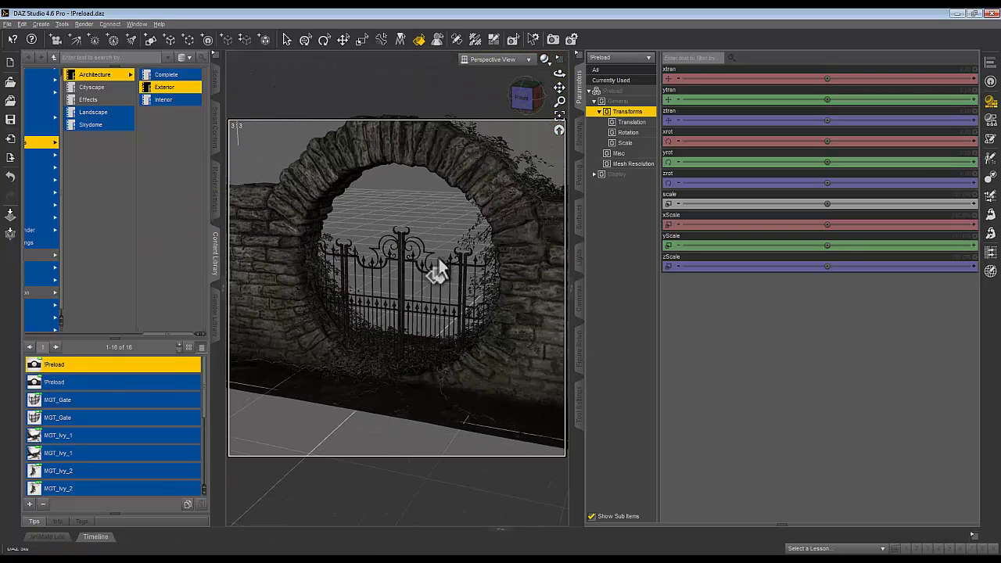
pyautogui.scroll(-2, 438, 256)
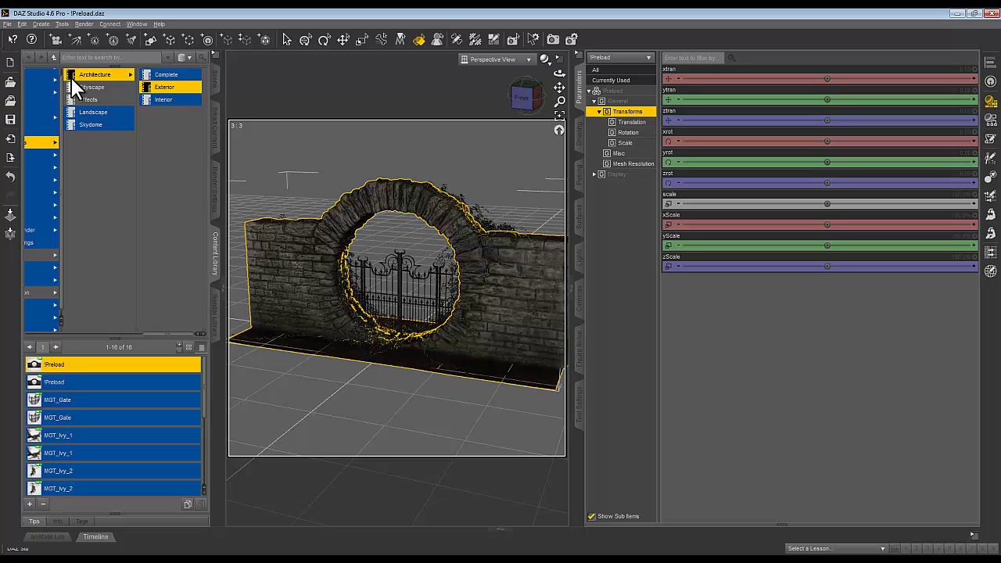
pyautogui.click(482, 275)
pyautogui.click(7, 25)
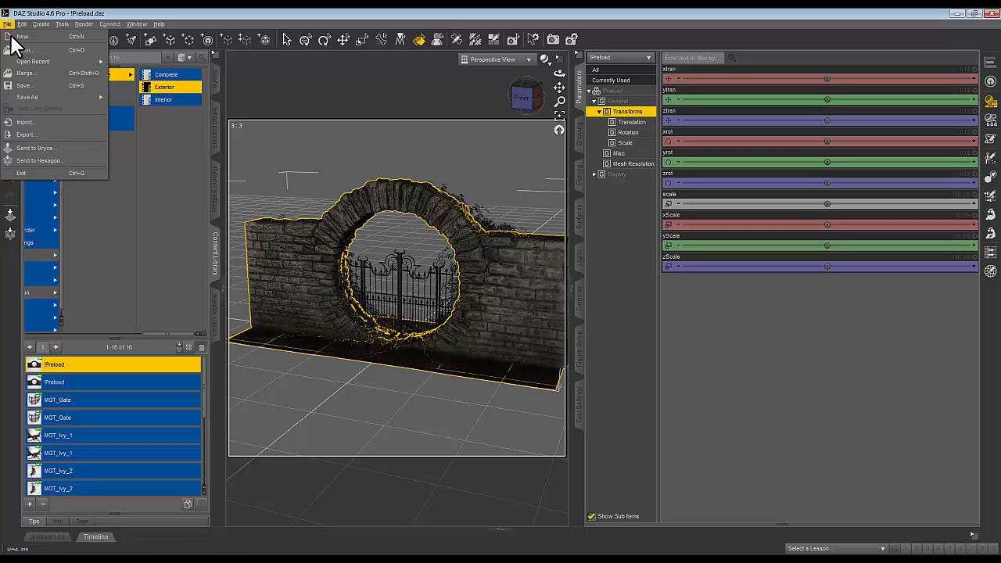
pyautogui.click(51, 147)
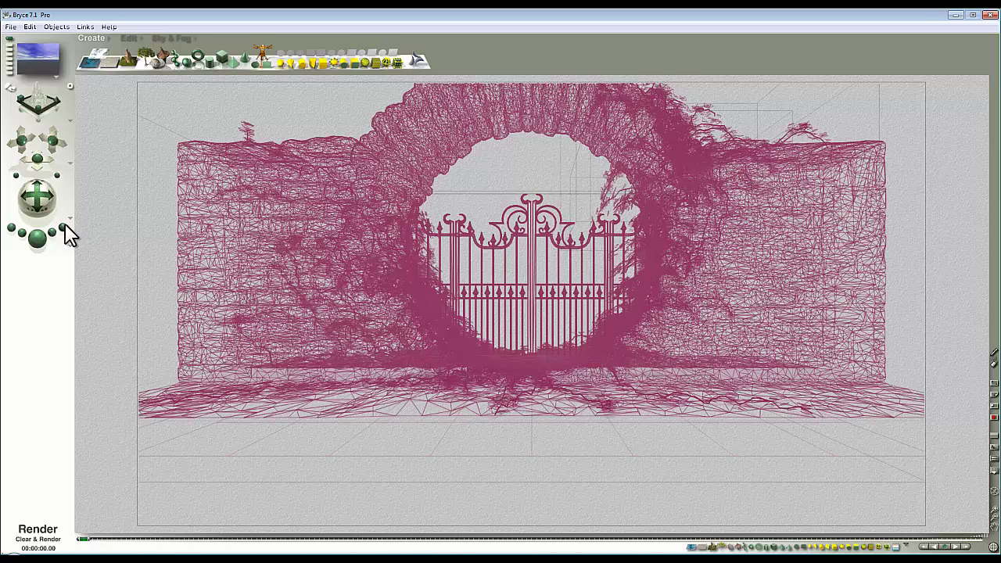
# - Test-render the imported gate, then delete the Plane 1 ground plane
pyautogui.click(37, 244)
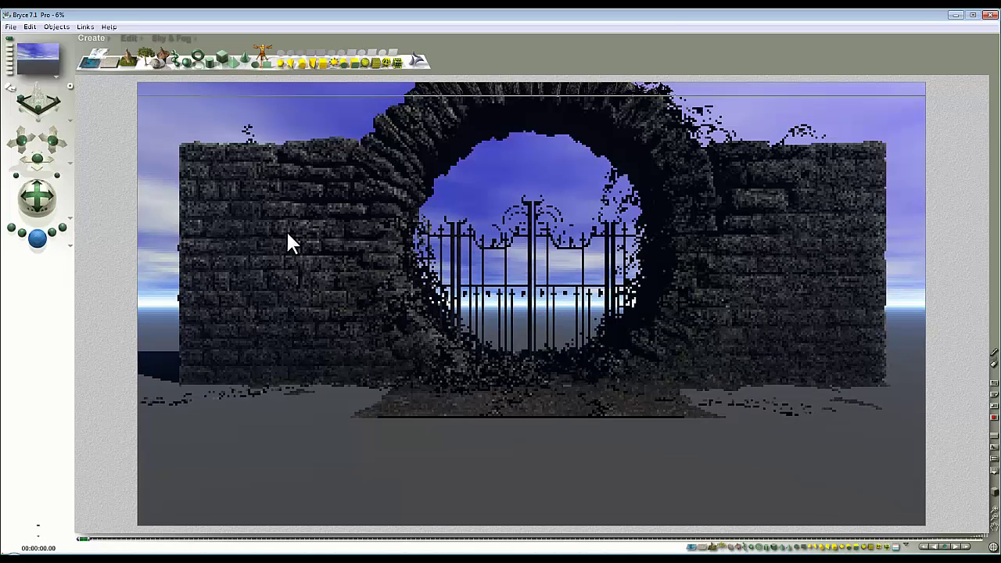
pyautogui.click(784, 415)
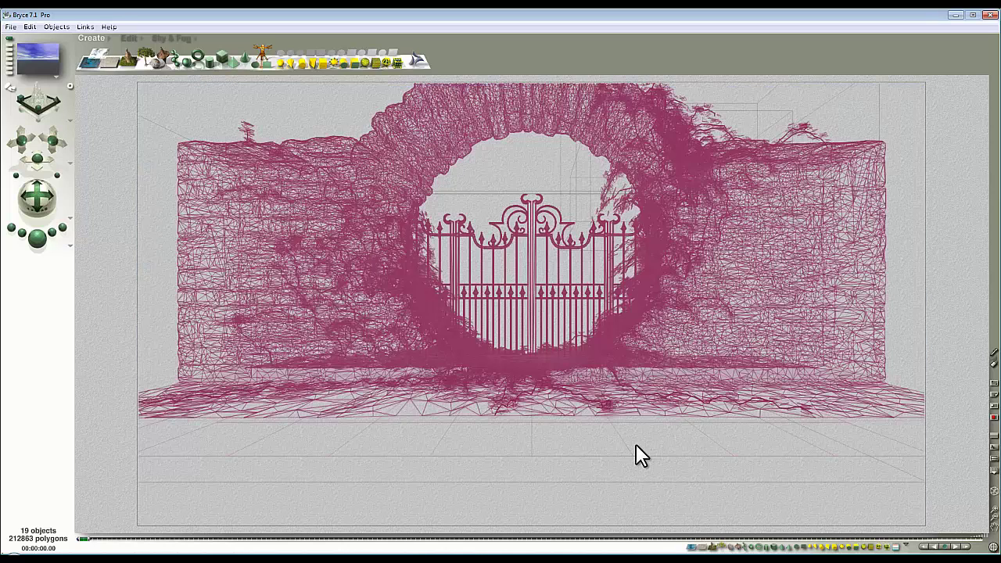
pyautogui.keyDown('ctrl'); pyautogui.click(637, 457); pyautogui.keyUp('ctrl')
pyautogui.click(648, 449)
pyautogui.press('Delete')
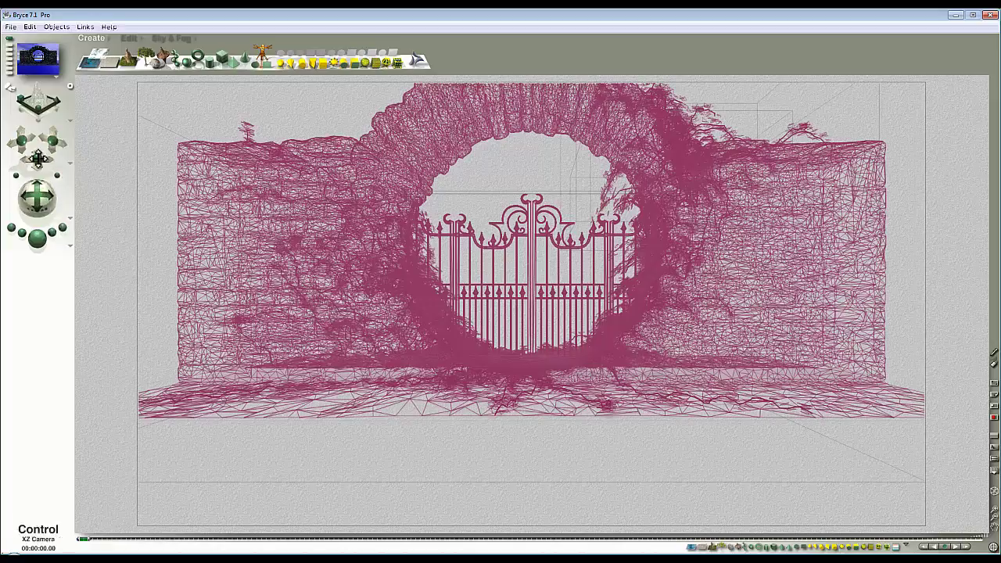
# - Move the camera closer and lower onto the arch and render the new view
pyautogui.moveTo(38, 159); pyautogui.dragTo(37, 143)
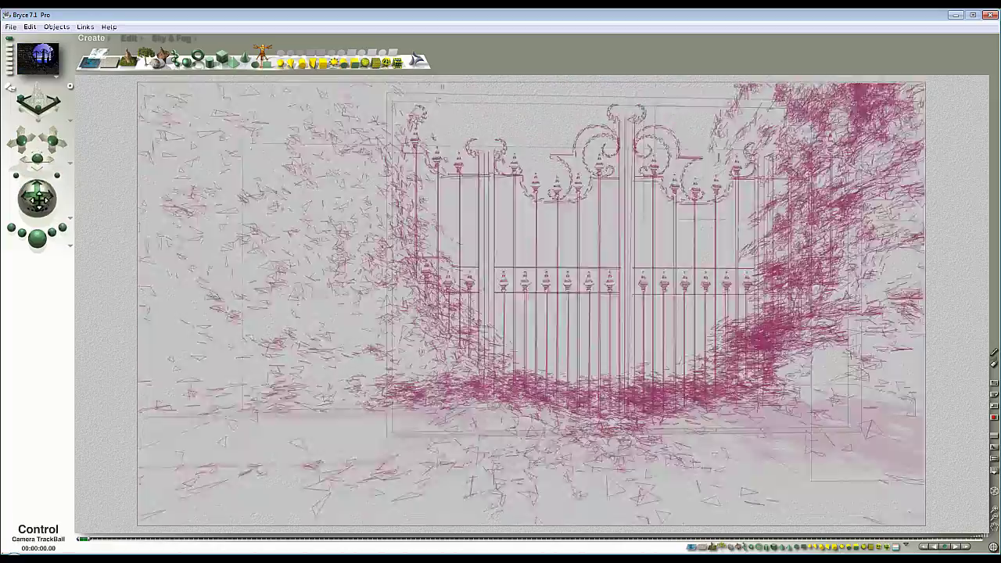
pyautogui.moveTo(36, 197); pyautogui.dragTo(37, 172)
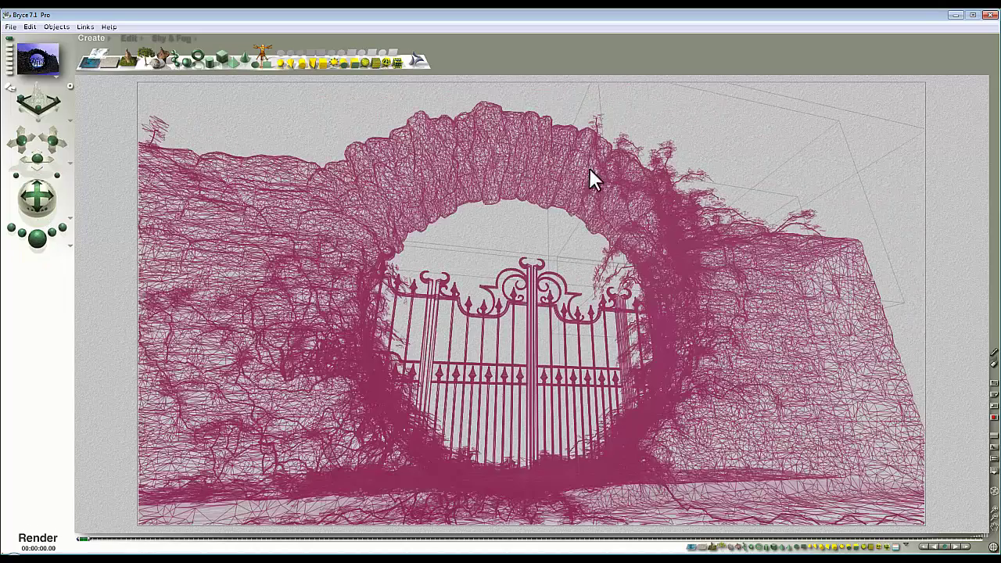
pyautogui.hotkey('ctrl', 'r')
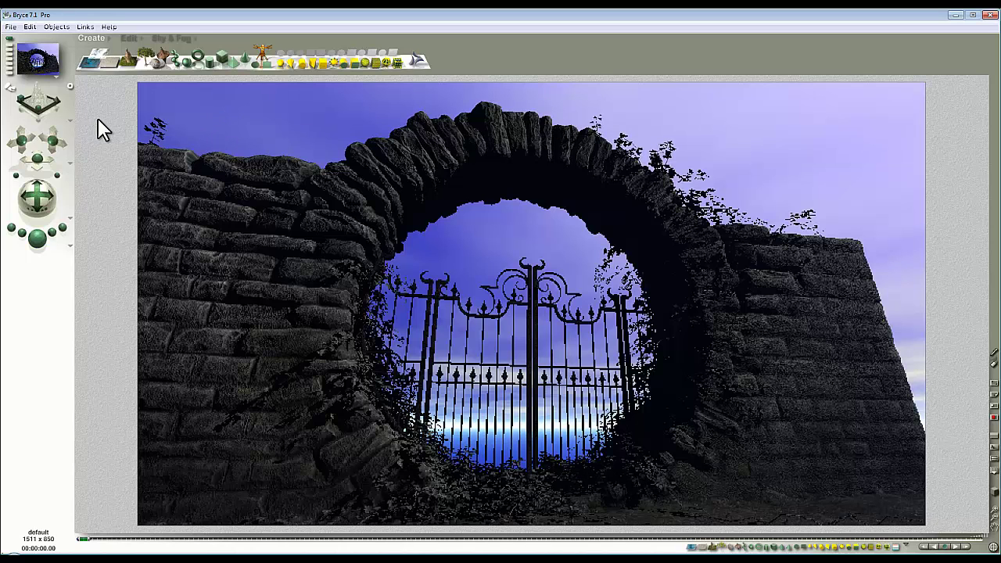
# - Set the document resolution to a square 850 x 850 in Document Setup
pyautogui.click(10, 26)
pyautogui.click(28, 60)
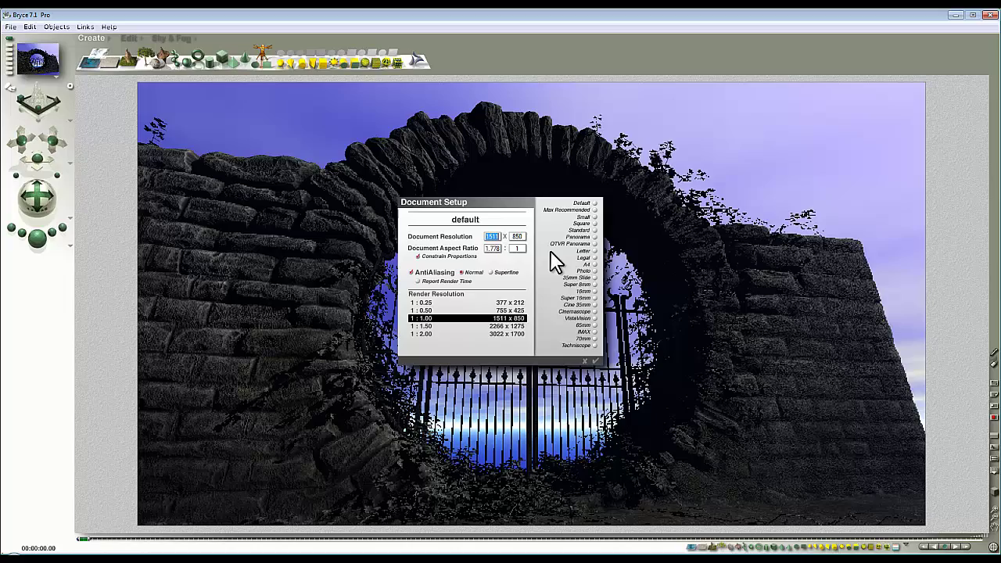
pyautogui.click(594, 360)
# - Move the camera forward and tilt it onto the gate, rendering to check the framing
pyautogui.moveTo(37, 161); pyautogui.dragTo(37, 153)
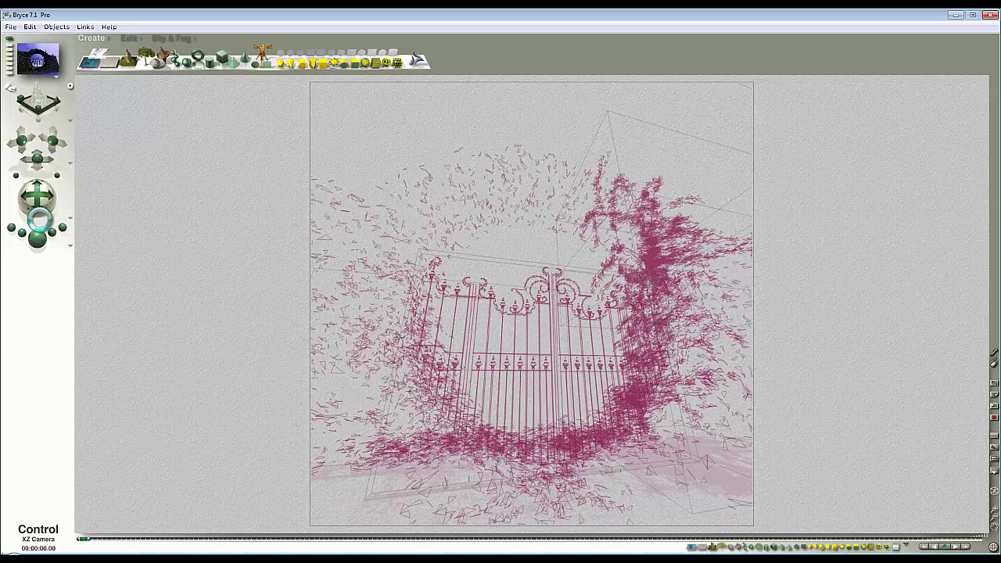
pyautogui.click(43, 241)
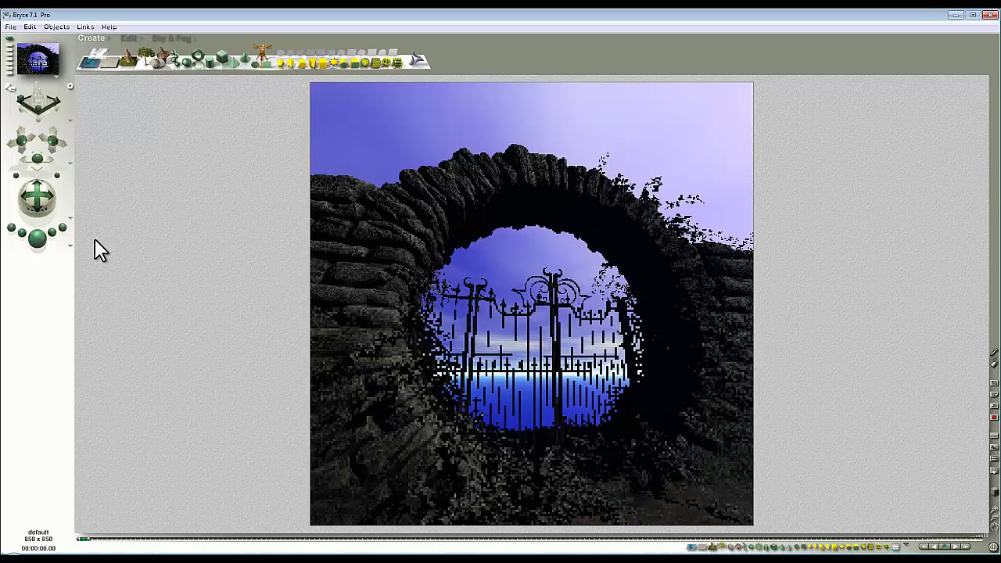
pyautogui.moveTo(14, 173); pyautogui.dragTo(43, 198)
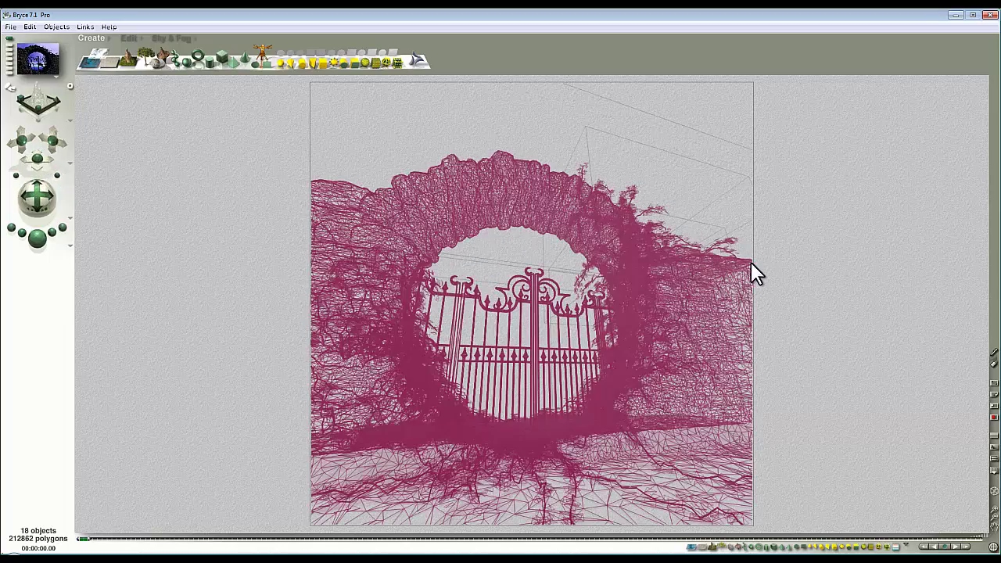
pyautogui.click(45, 237)
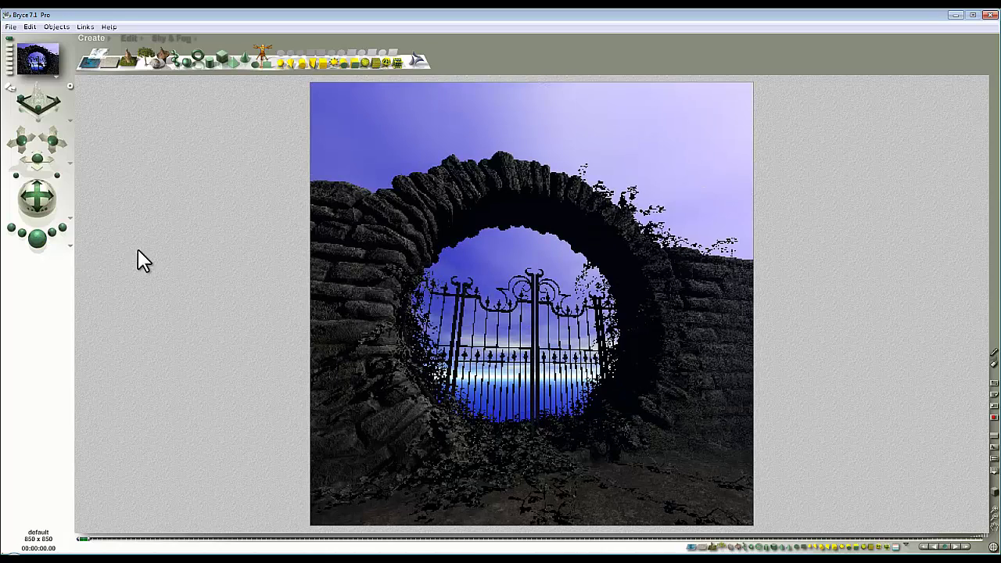
pyautogui.click(51, 140)
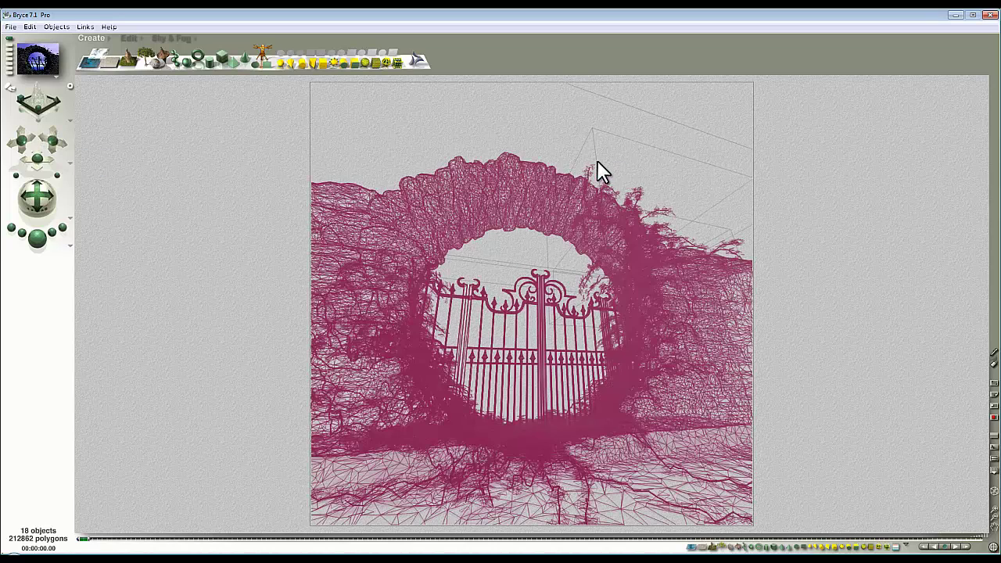
# - Use the Sky & Fog Sun Control to place the moon above the arch, then render the night scene
pyautogui.click(176, 38)
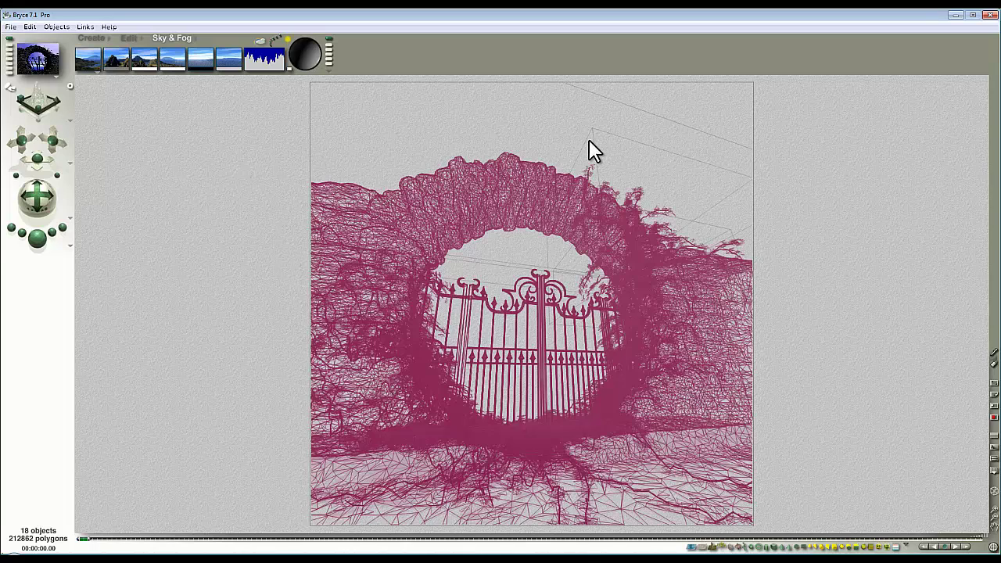
pyautogui.moveTo(317, 45)
pyautogui.mouseDown()
pyautogui.moveTo(305, 51)
pyautogui.moveTo(313, 49)
pyautogui.mouseUp()
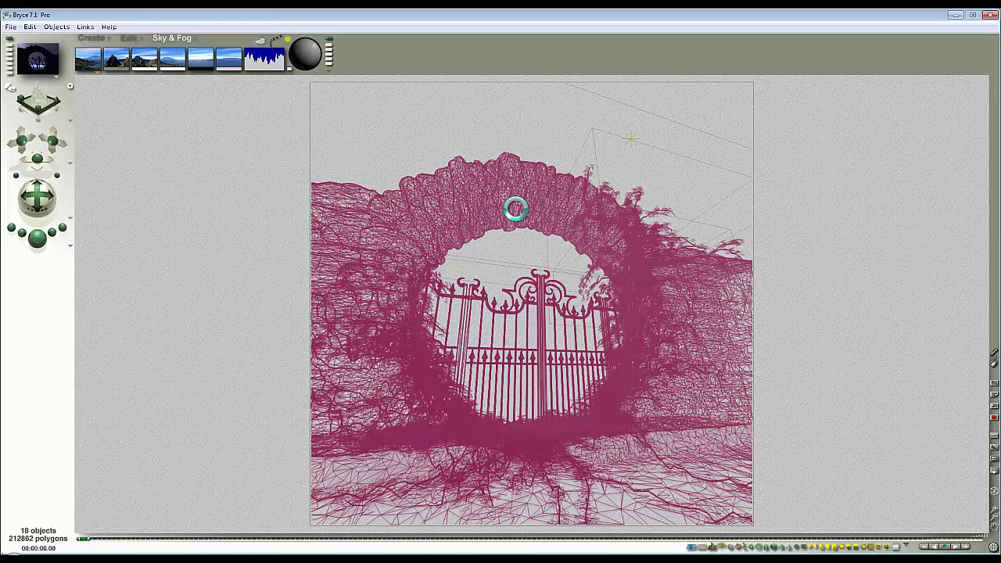
pyautogui.click(626, 140)
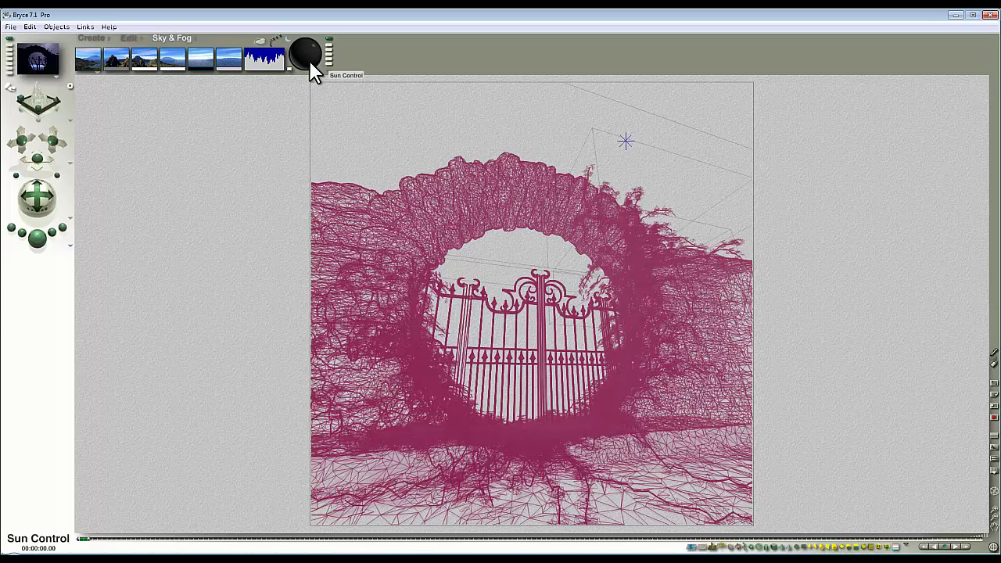
pyautogui.click(39, 240)
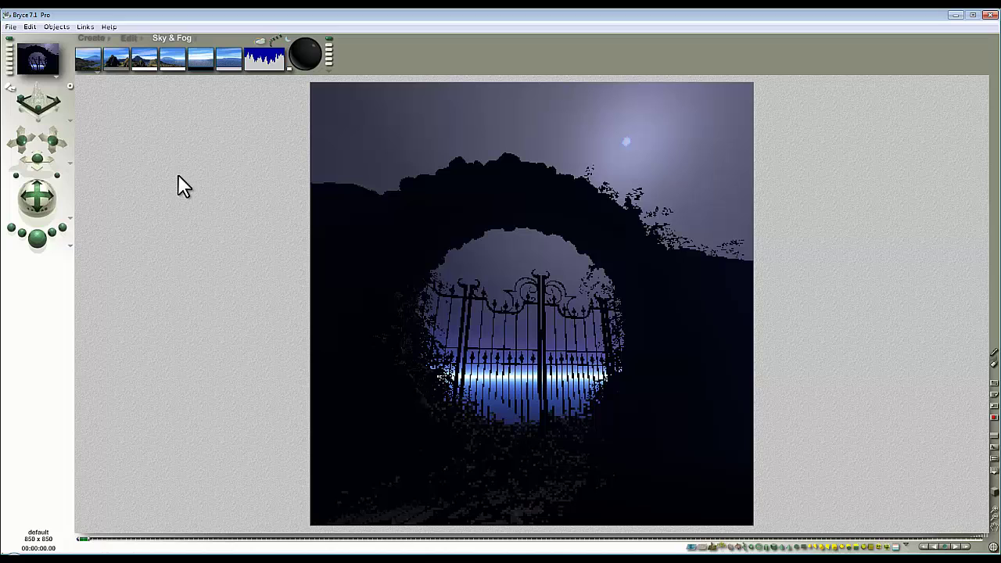
# - Switch the sky type to Atmosphere Off in the Sky & Fog palette
pyautogui.click(97, 74)
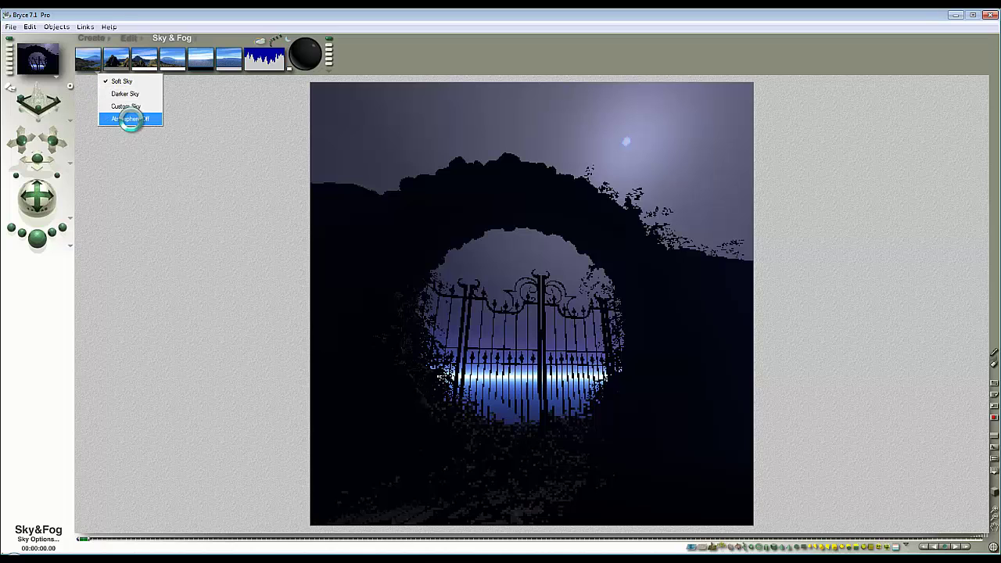
pyautogui.click(130, 118)
pyautogui.moveTo(92, 67); pyautogui.dragTo(104, 40)
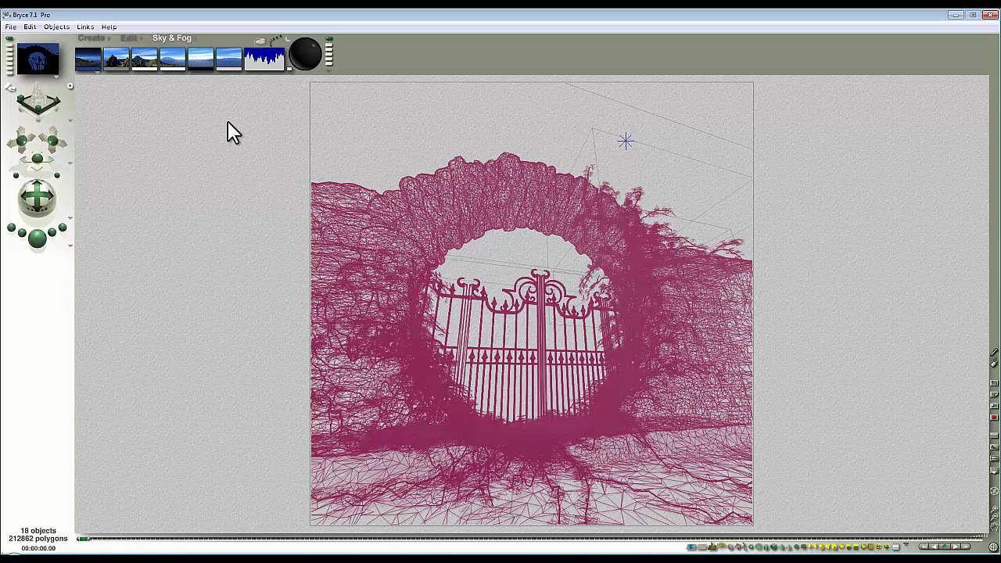
# - In Sky Lab's IBL tab, enable image-based lighting using the rendered sky dome
pyautogui.click(263, 53)
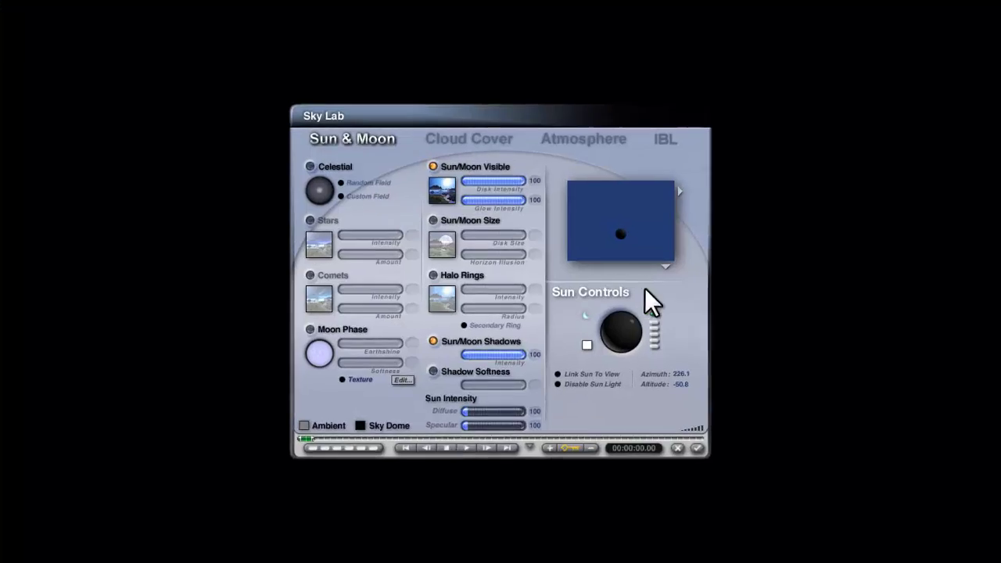
pyautogui.click(694, 119)
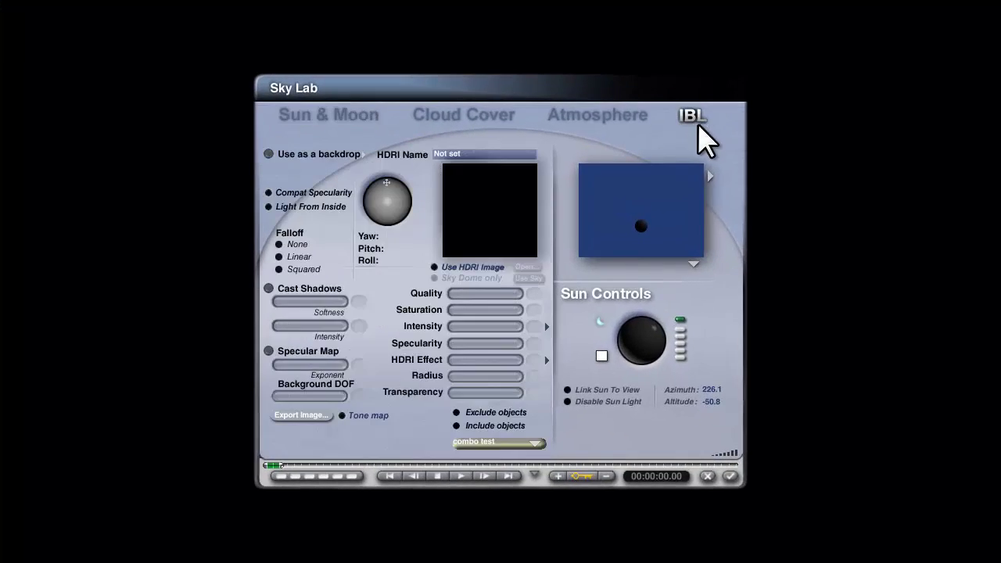
pyautogui.click(435, 267)
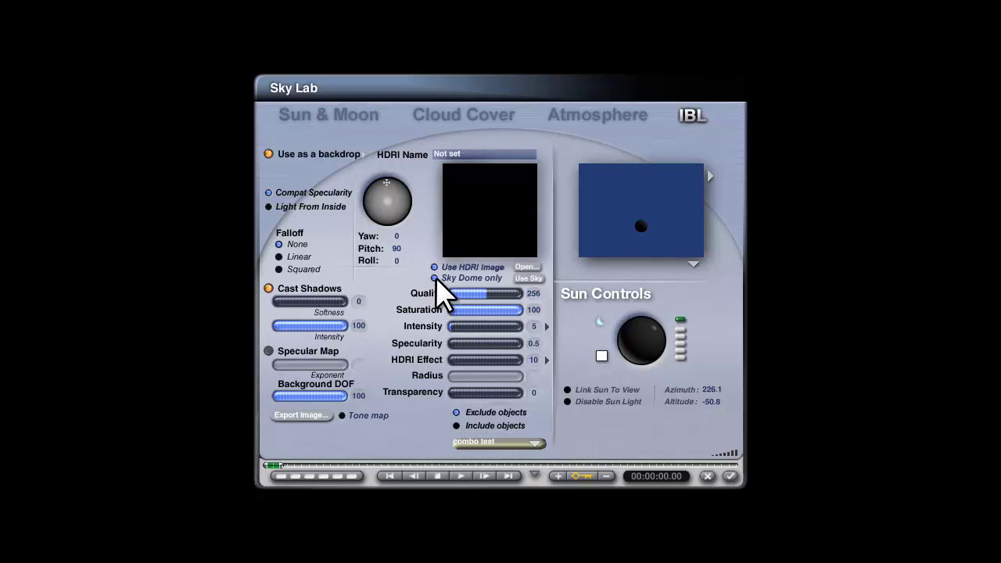
pyautogui.click(528, 278)
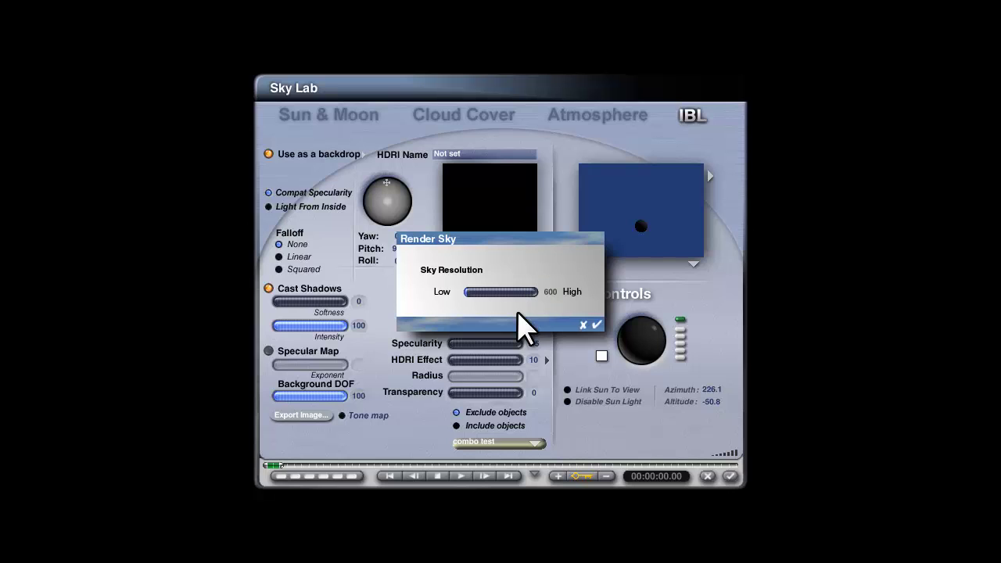
pyautogui.click(596, 324)
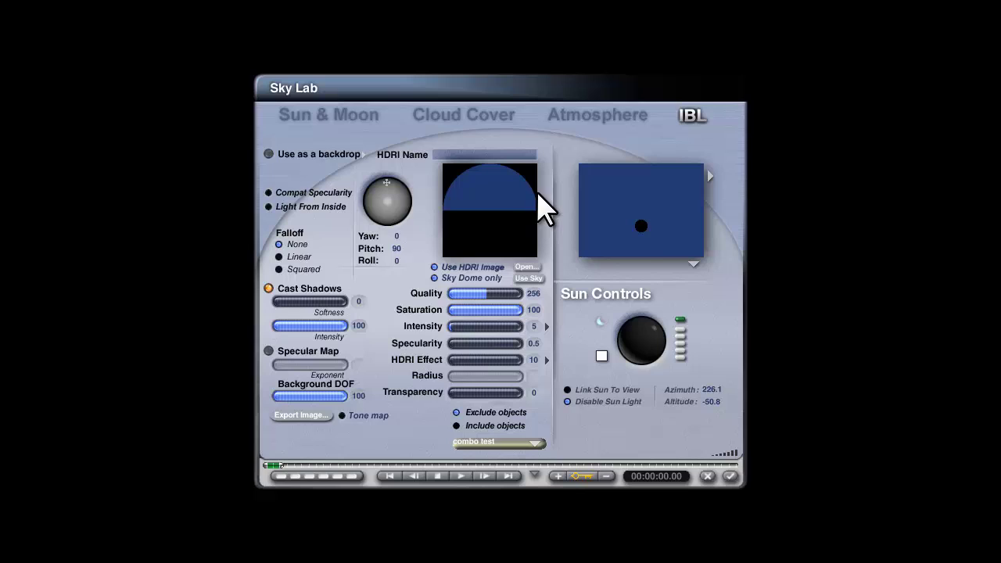
# - Set the IBL specularity to 0, quality to 16 and intensity to 3
pyautogui.click(535, 344)
pyautogui.write('0')
pyautogui.press('Return')
pyautogui.click(482, 296)
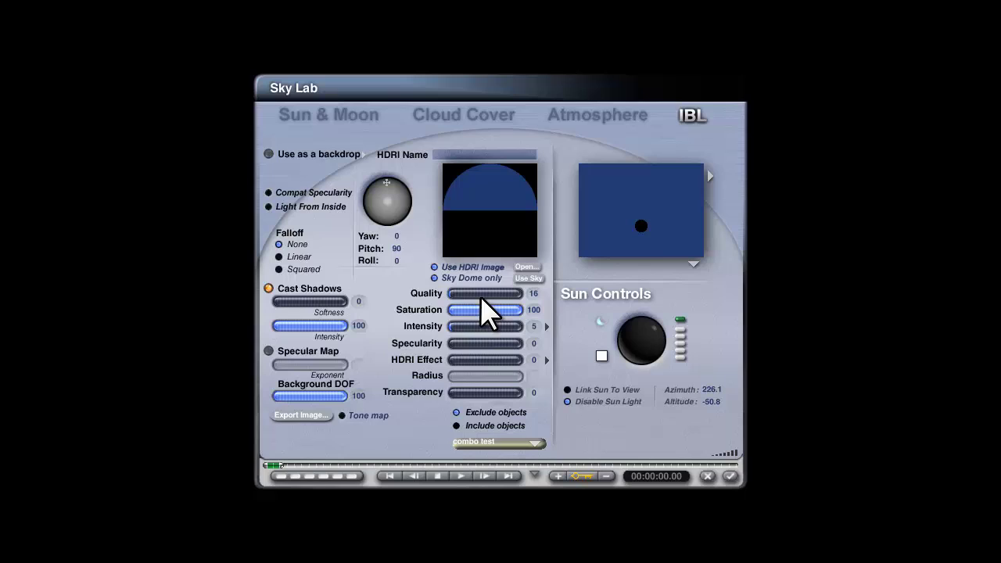
pyautogui.click(535, 326)
pyautogui.write('3')
pyautogui.press('Return')
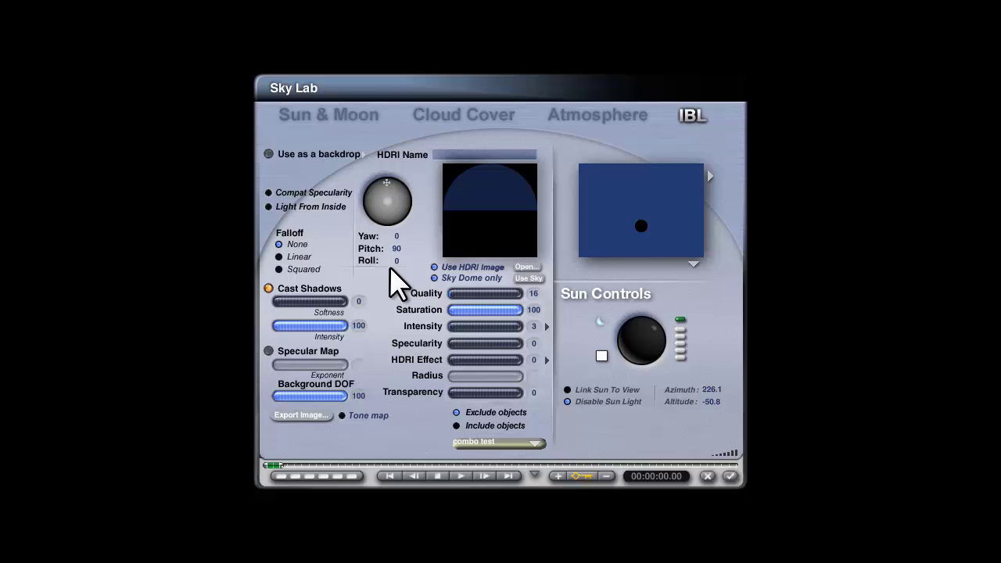
# - Use the IBL dome as a backdrop blended with Add to sky
pyautogui.click(268, 154)
pyautogui.click(364, 155)
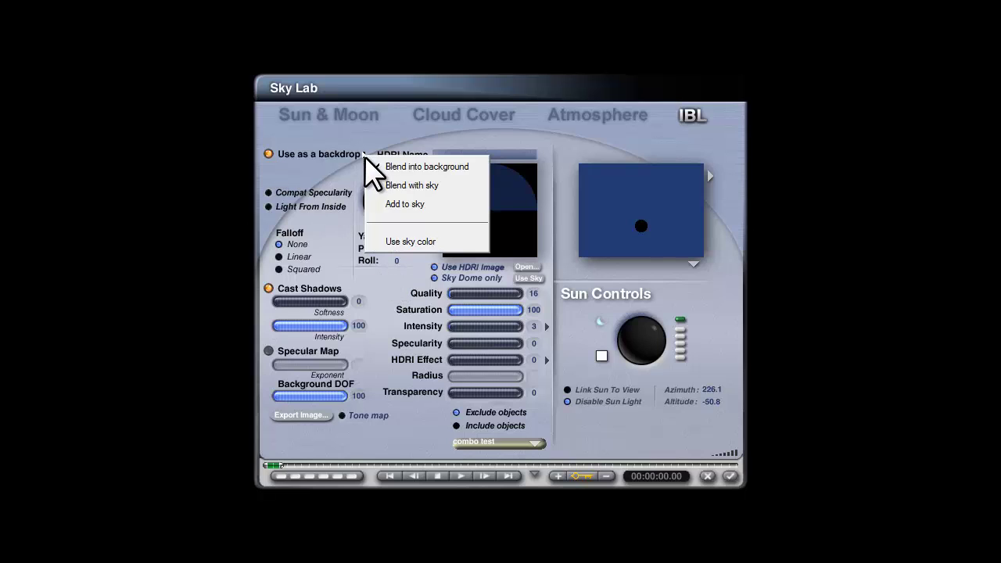
pyautogui.click(400, 204)
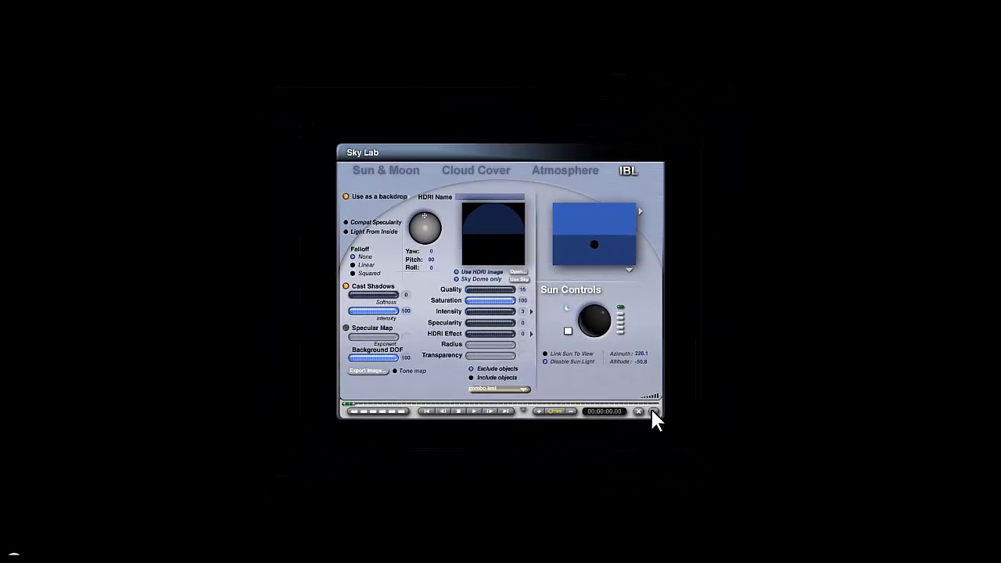
# - Accept the Sky Lab settings and switch the sky mode to Darker Sky
pyautogui.click(654, 412)
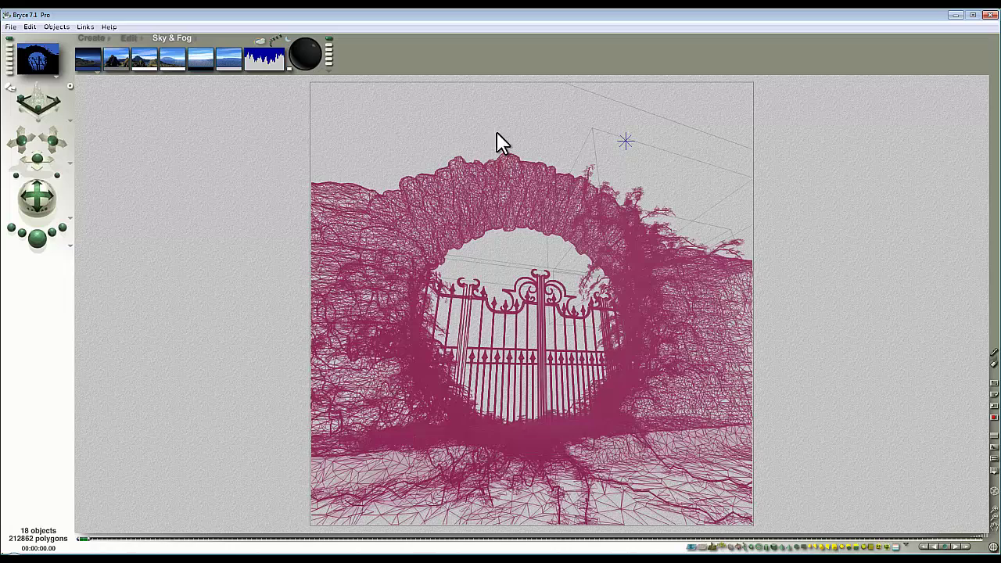
pyautogui.click(95, 72)
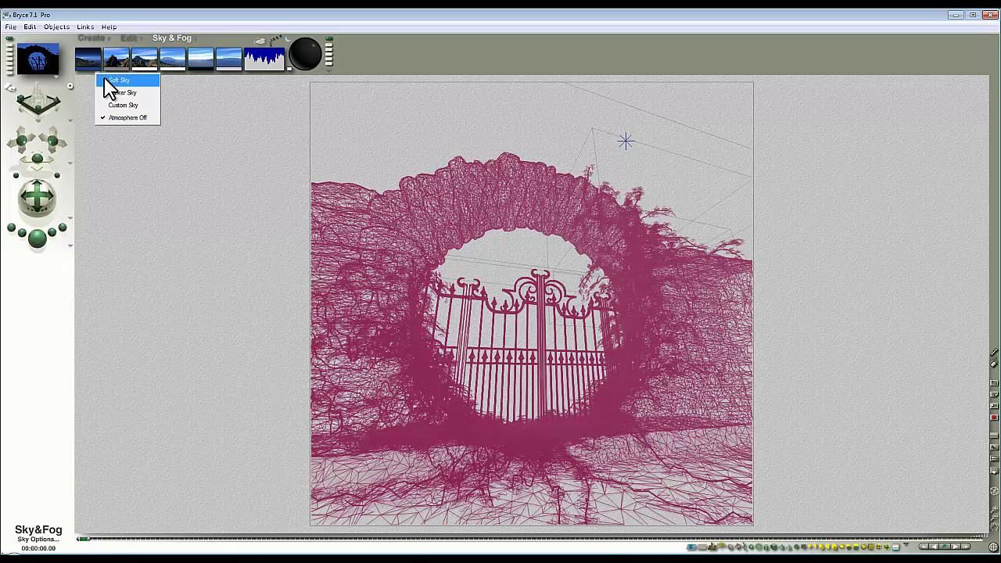
pyautogui.click(118, 94)
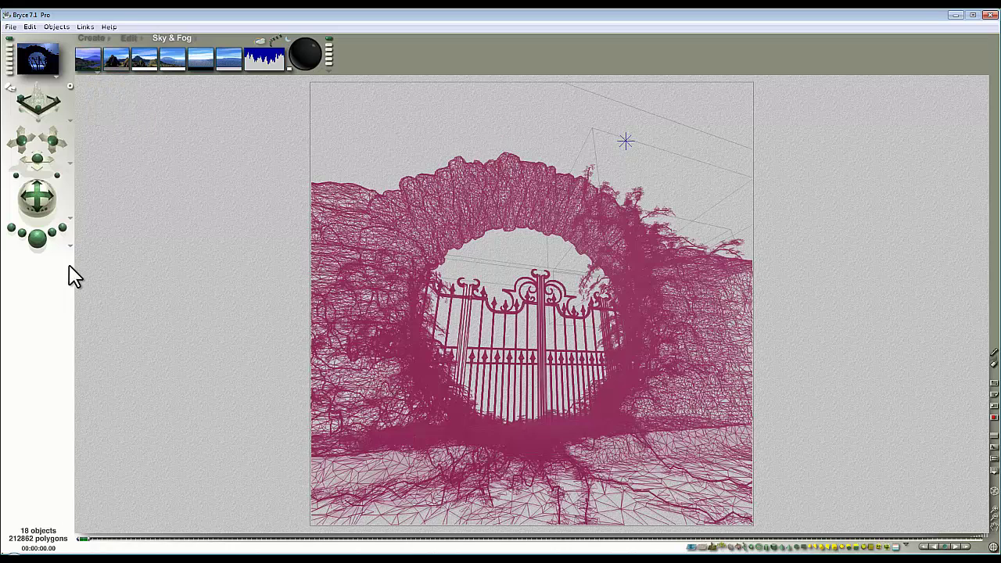
# - Render the Darker Sky scene, stopping once and rendering again
pyautogui.click(39, 238)
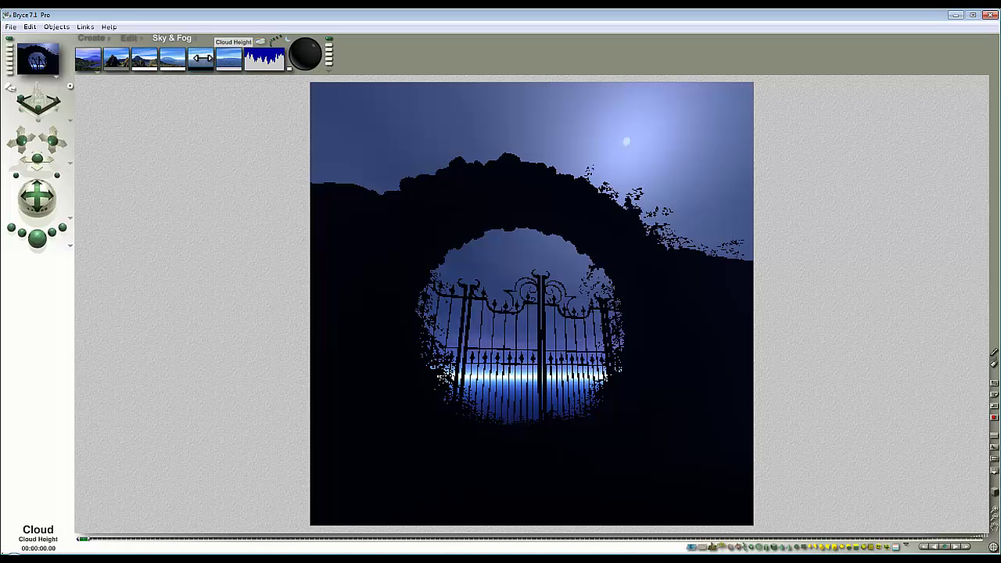
pyautogui.click(202, 58)
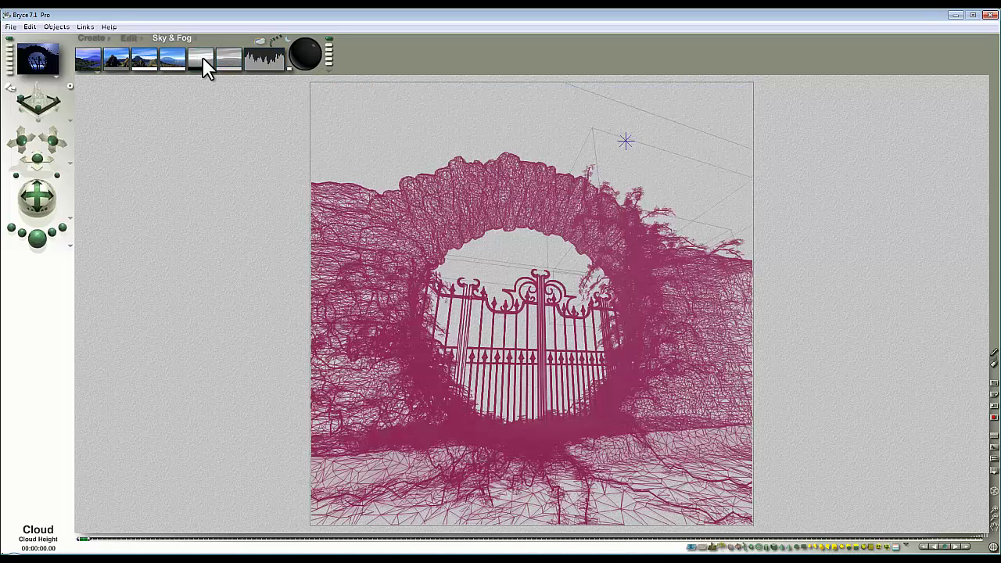
pyautogui.click(37, 239)
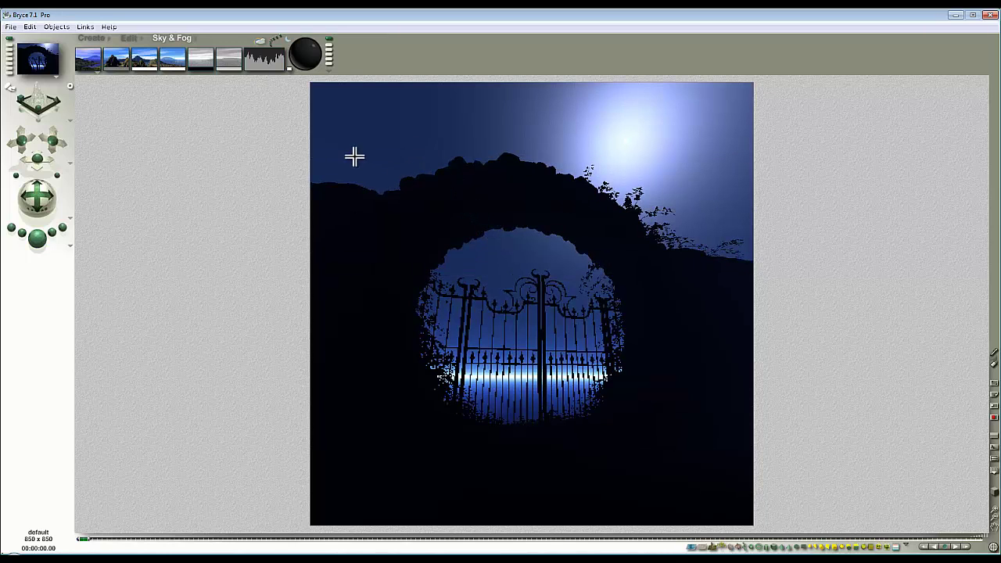
# - In Sky Lab's Sun & Moon tab, enable Celestial and Stars with star amount 15000
pyautogui.click(262, 51)
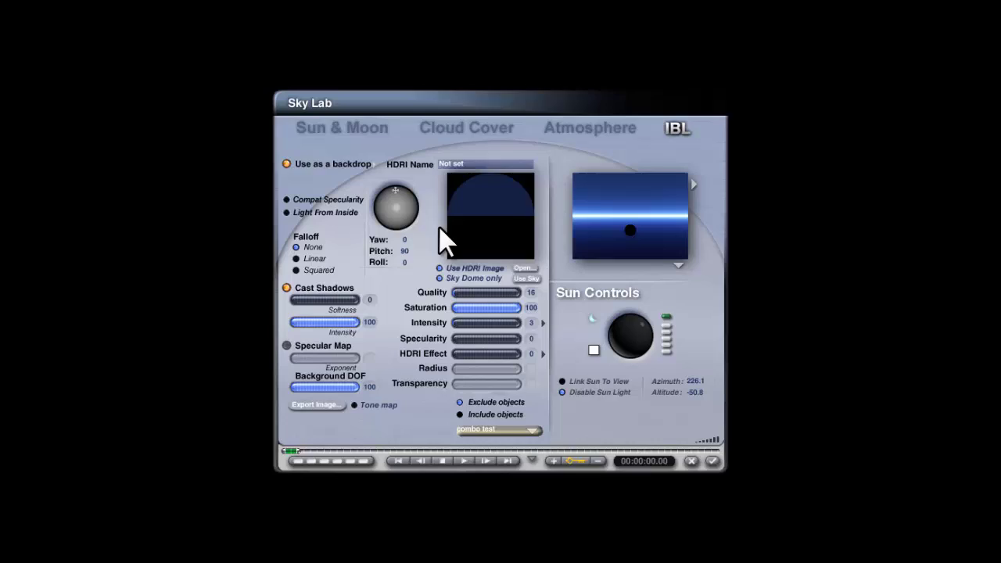
pyautogui.click(343, 114)
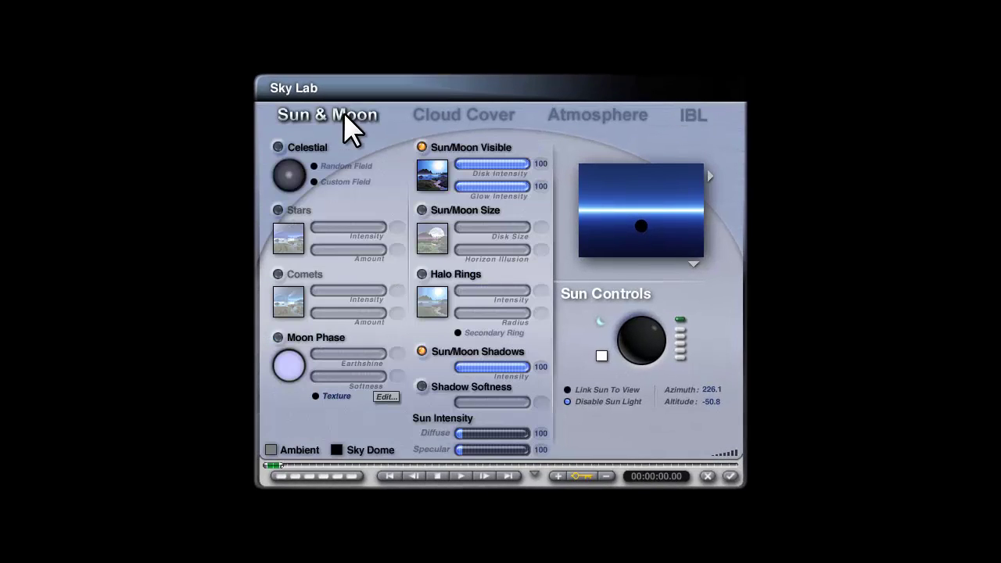
pyautogui.click(278, 147)
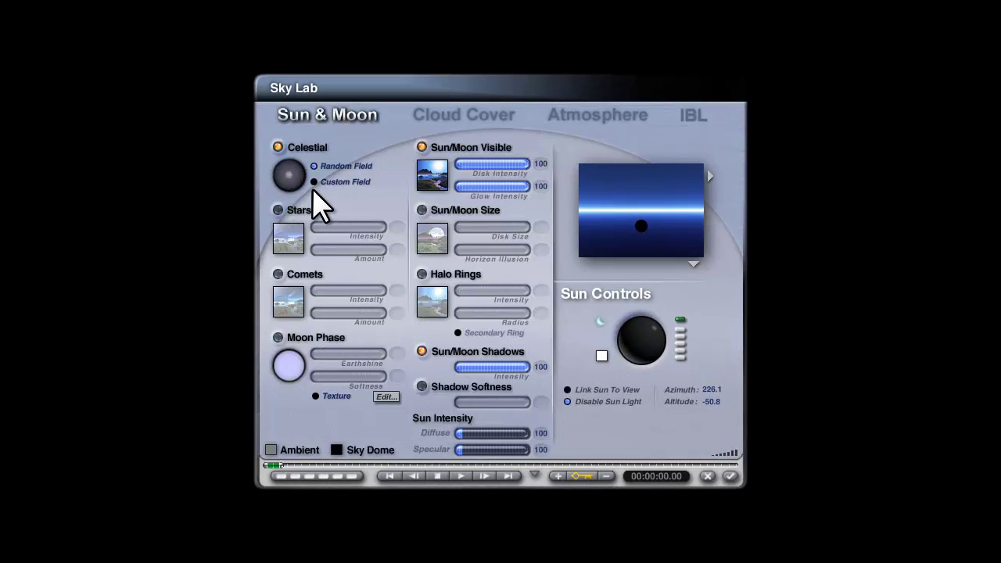
pyautogui.click(279, 209)
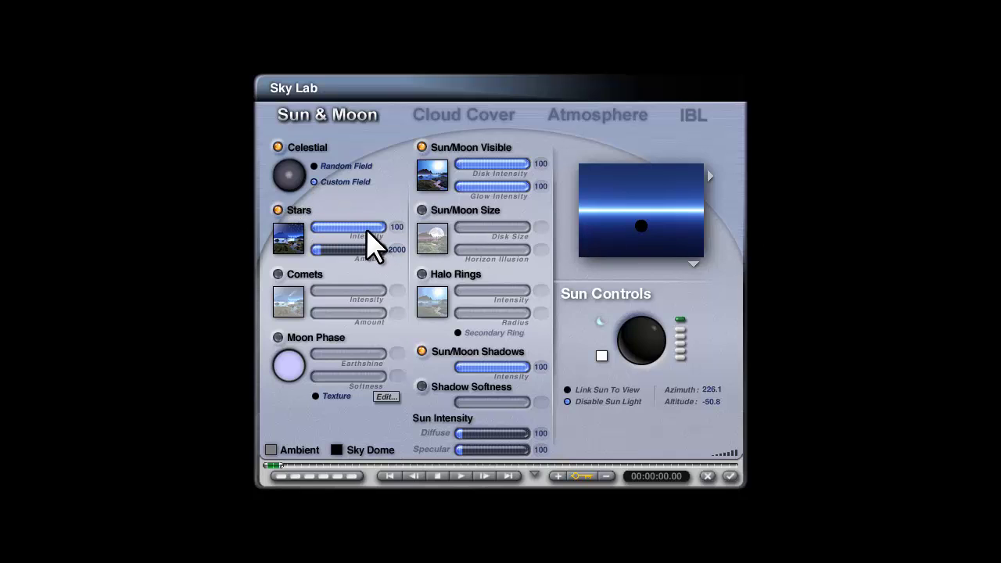
pyautogui.moveTo(344, 246)
pyautogui.mouseDown()
pyautogui.moveTo(362, 245)
pyautogui.moveTo(346, 246)
pyautogui.mouseUp()
# - Turn on Moon Phase with a textured moon and preview it with Render in Scene
pyautogui.click(278, 337)
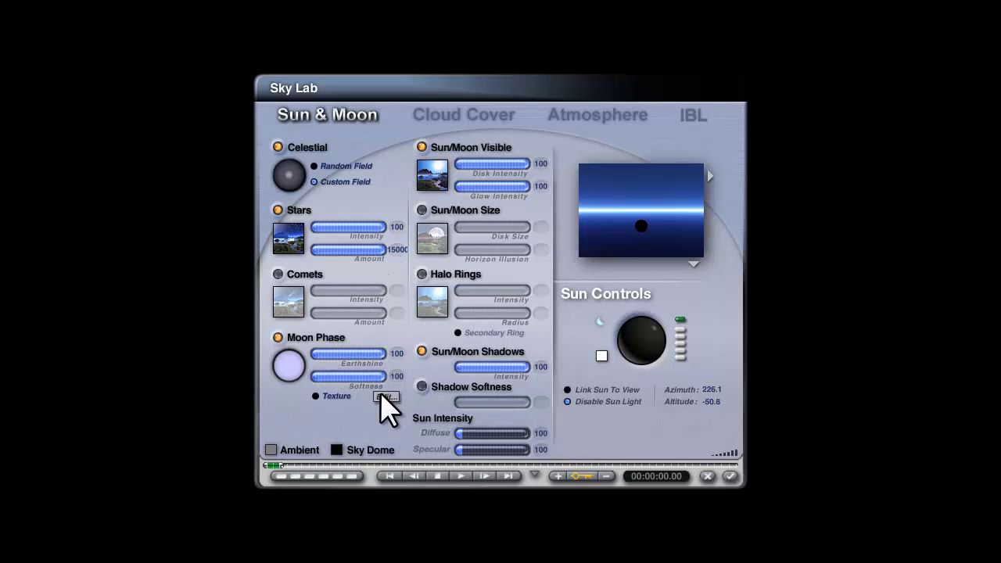
pyautogui.click(314, 396)
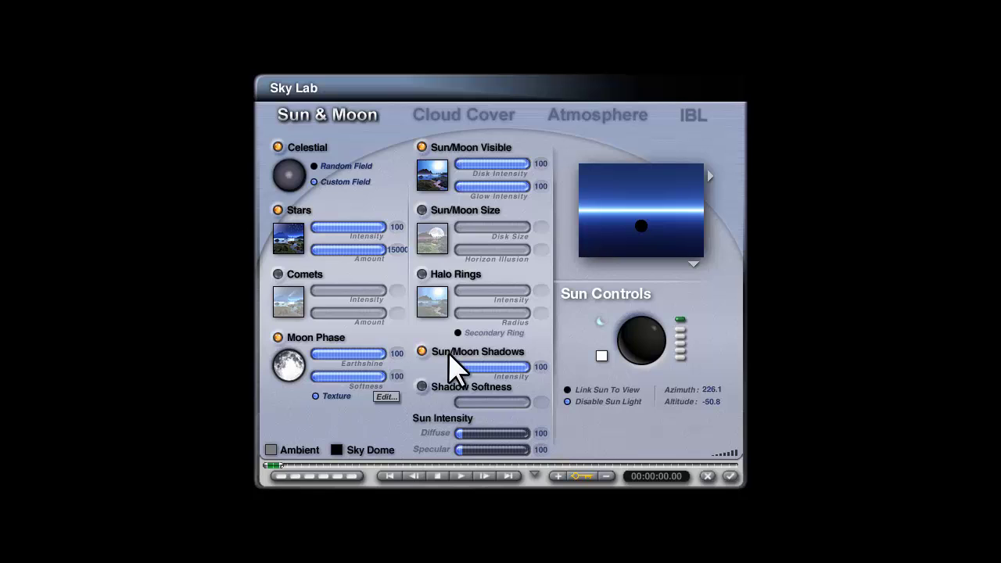
pyautogui.click(699, 264)
pyautogui.click(713, 271)
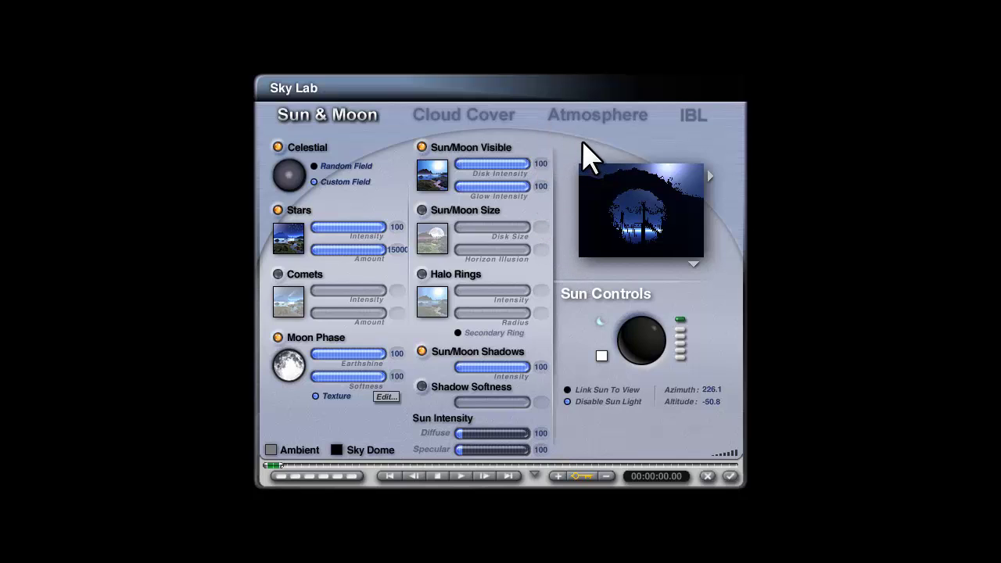
pyautogui.click(606, 117)
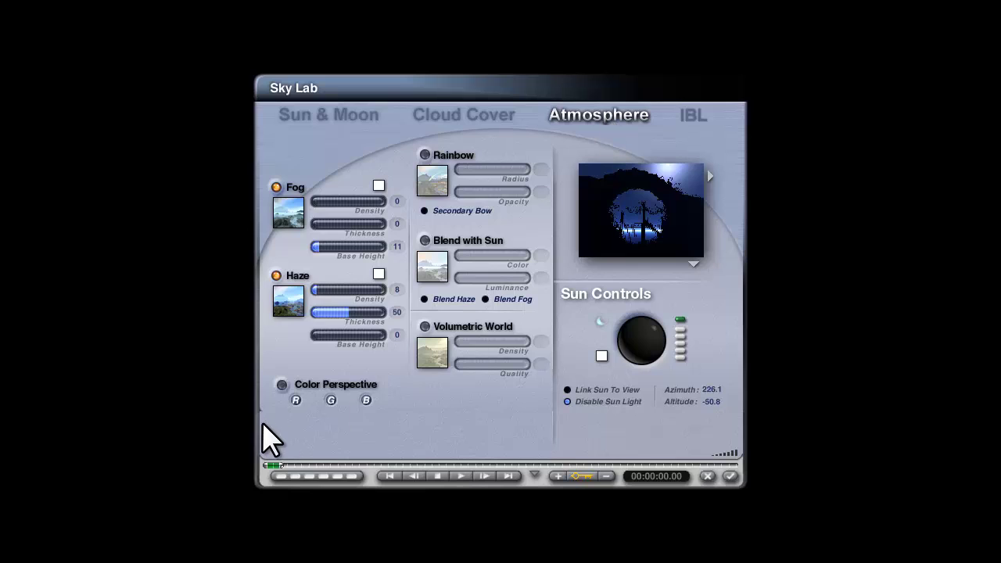
# - Enable color perspective with green raised to 100 and lower haze density to 1
pyautogui.click(281, 384)
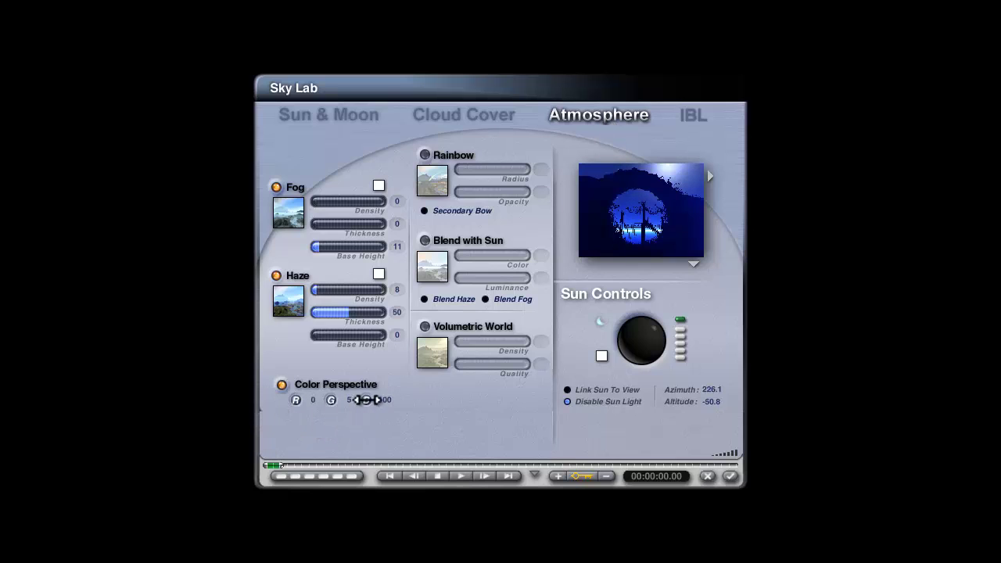
pyautogui.moveTo(332, 401); pyautogui.dragTo(328, 401)
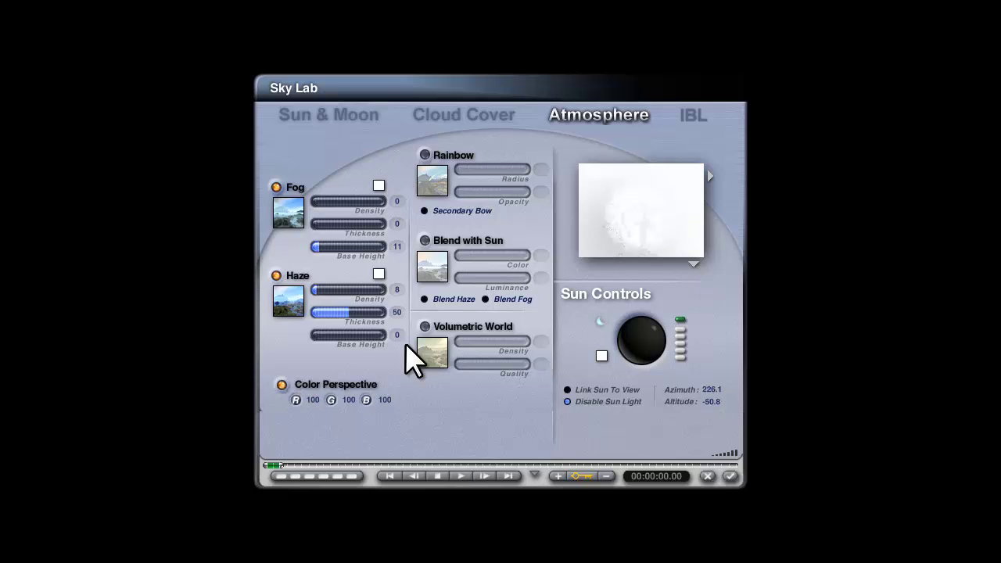
pyautogui.moveTo(391, 291); pyautogui.dragTo(394, 331)
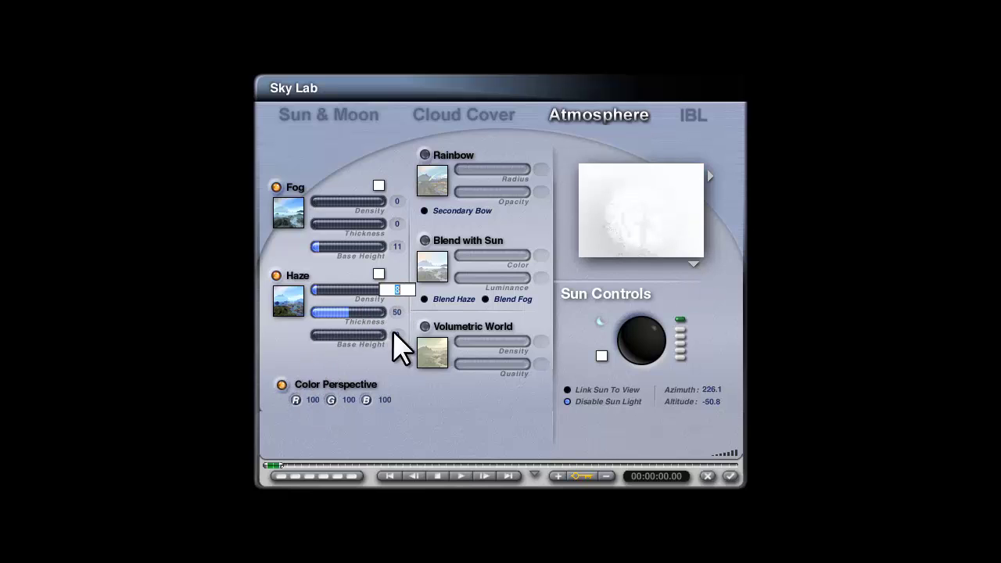
# - Set the haze thickness to 25, after trying 35 and 20
pyautogui.click(397, 312)
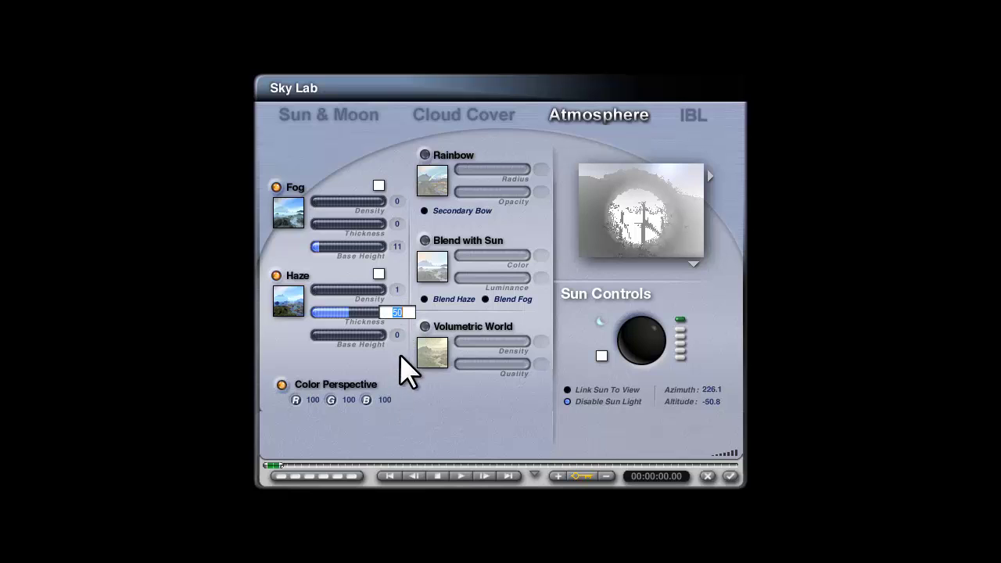
pyautogui.write('35')
pyautogui.press('Return')
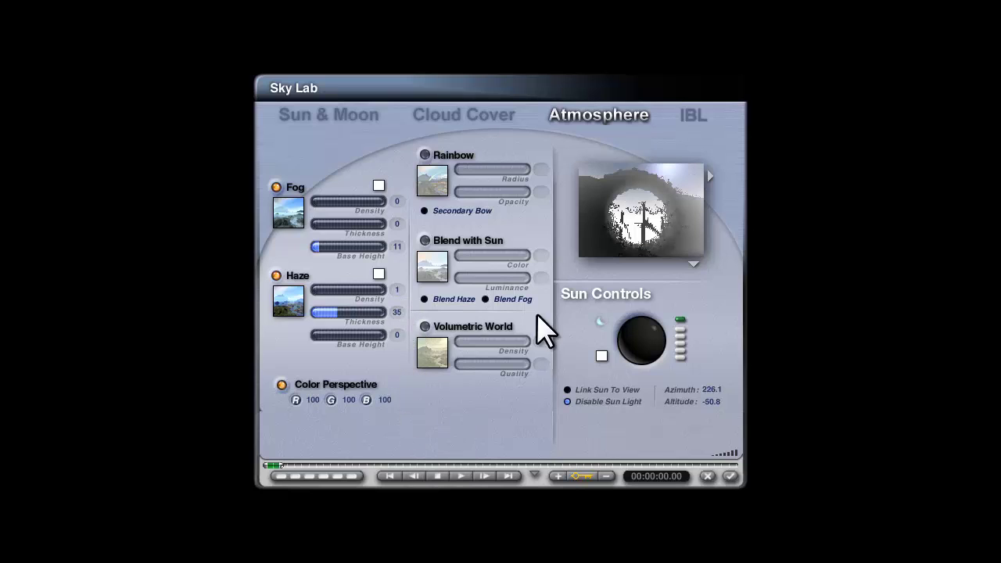
pyautogui.click(397, 312)
pyautogui.write('20')
pyautogui.press('Return')
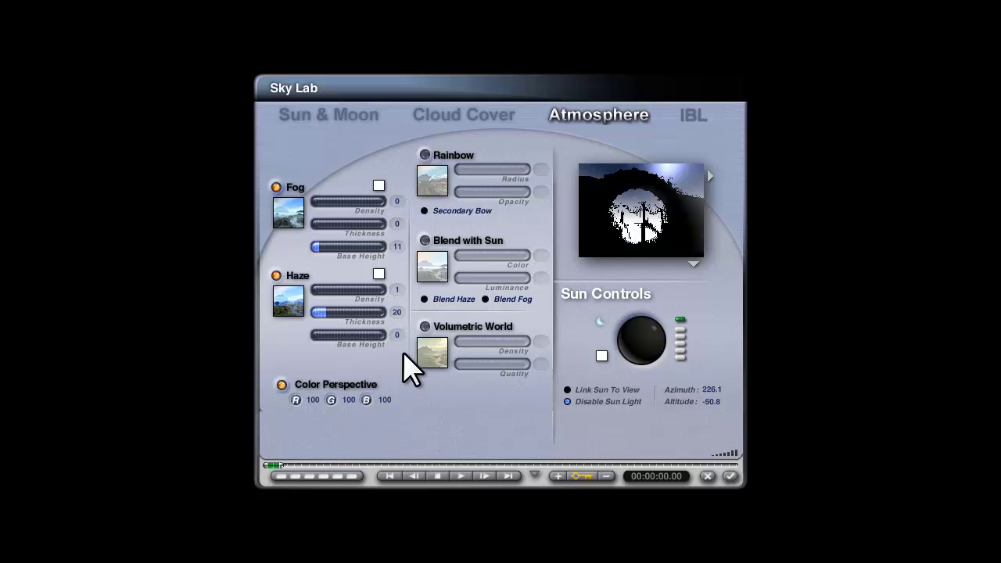
pyautogui.write('5')
pyautogui.press('Return')
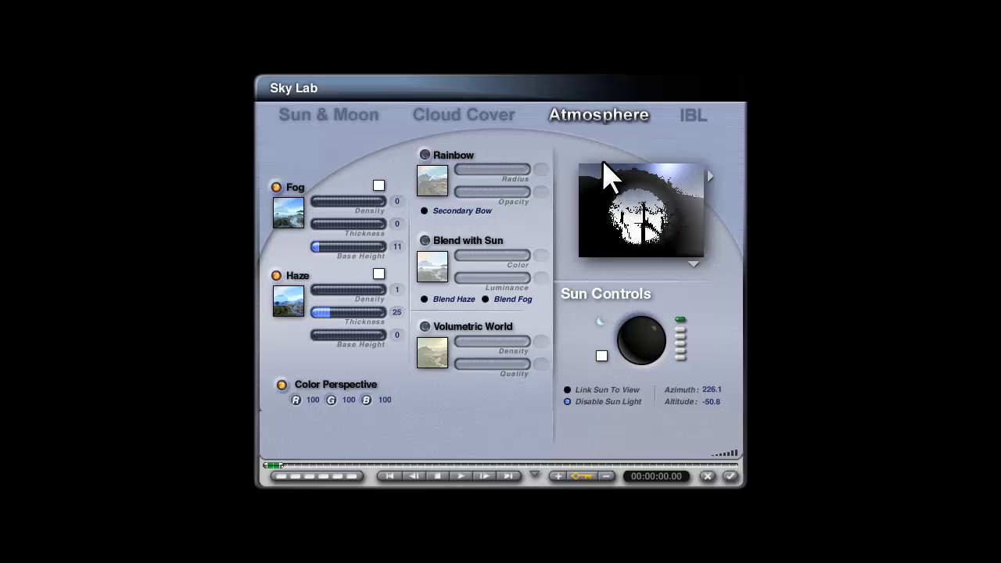
# - Review the IBL backdrop blending choices in Sky Lab and close them unchanged
pyautogui.click(691, 117)
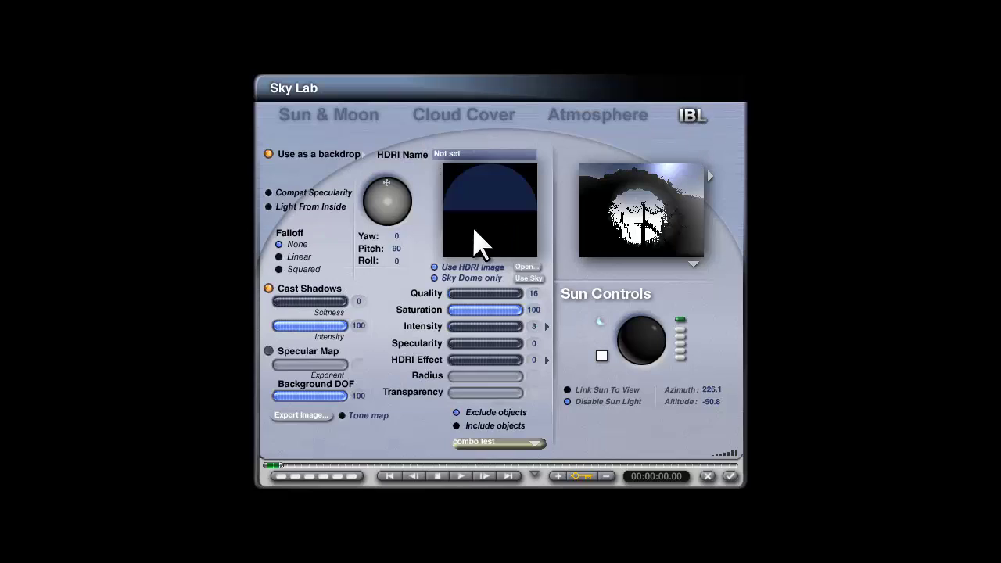
pyautogui.click(364, 154)
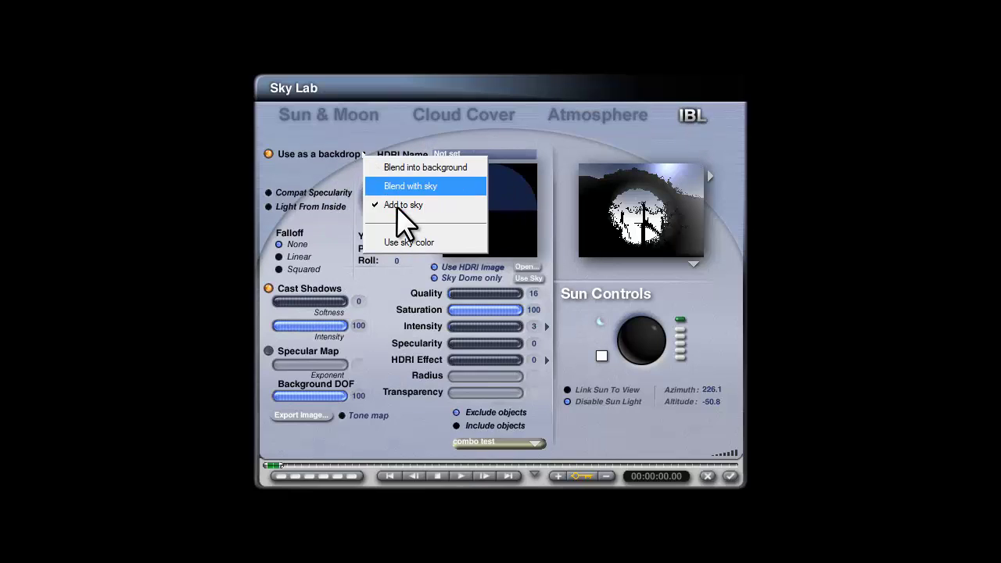
pyautogui.click(542, 44)
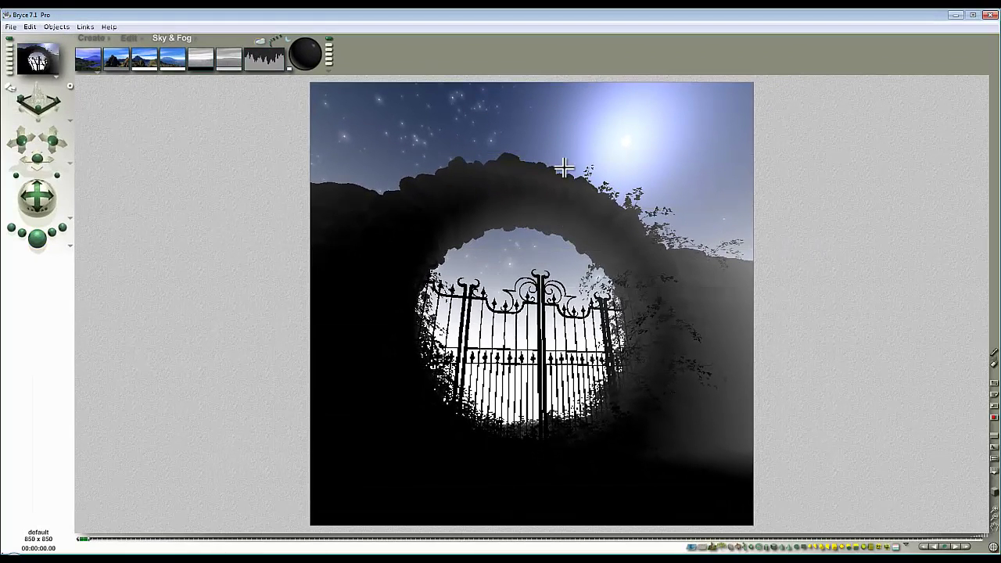
# - Set the moon's Disk Size to 100 in Sky Lab's Sun & Moon settings and apply
pyautogui.click(263, 53)
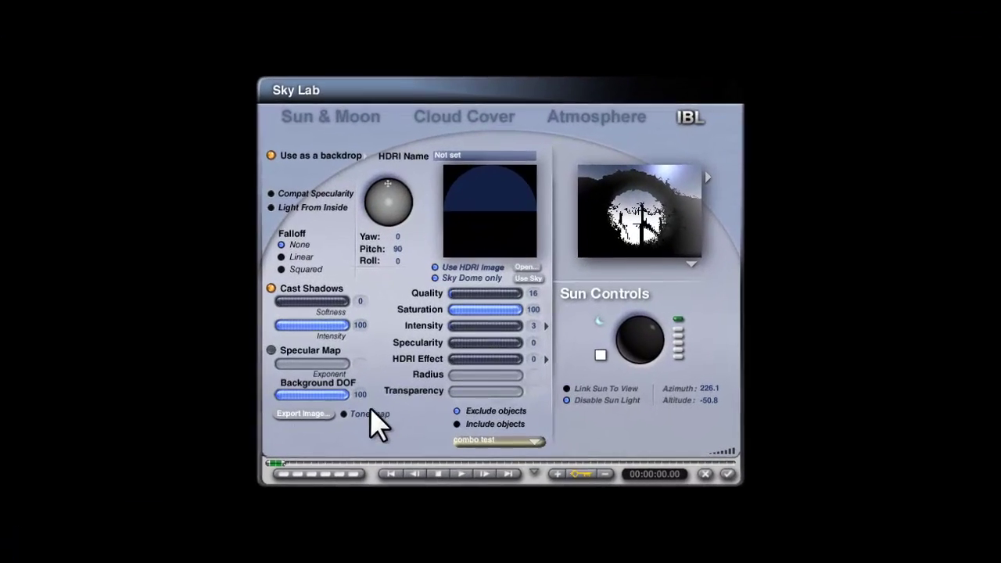
pyautogui.click(362, 108)
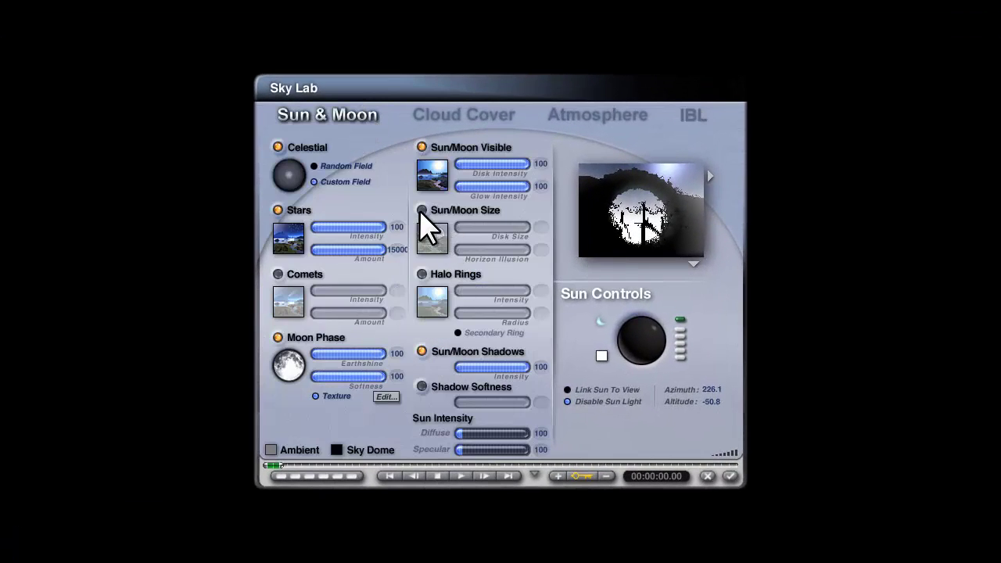
pyautogui.moveTo(467, 224); pyautogui.dragTo(555, 223)
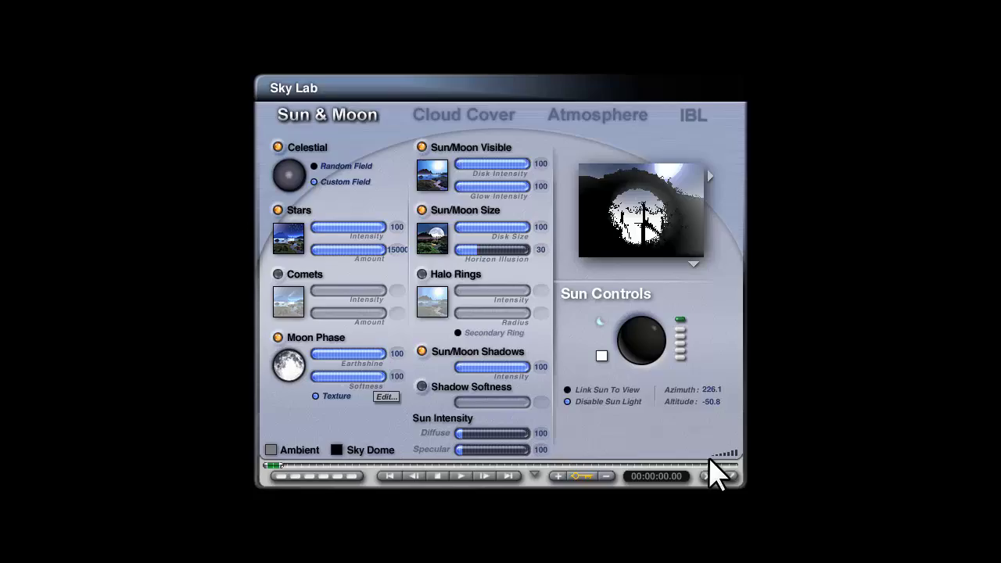
pyautogui.click(727, 473)
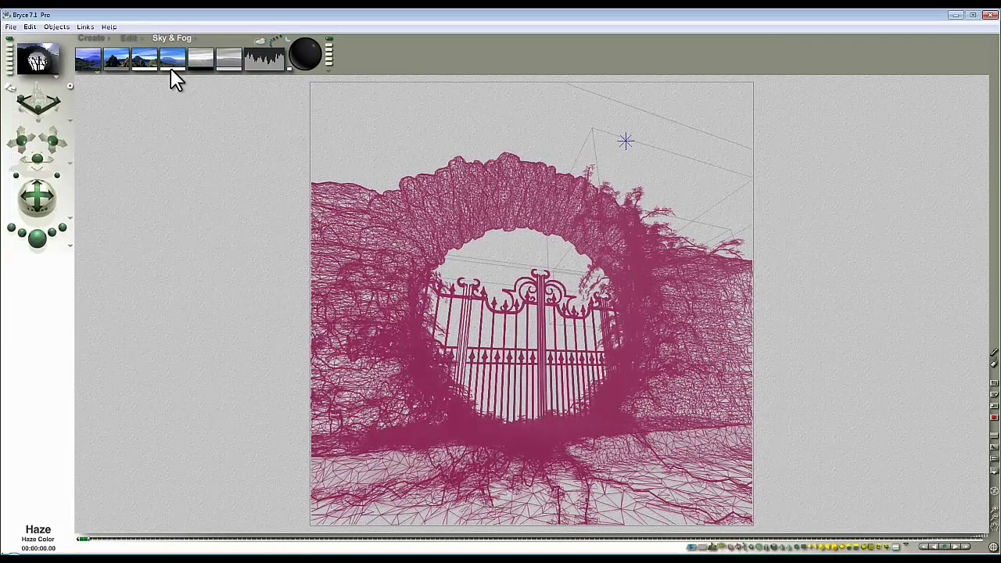
# - Render the scene to show the enlarged moon beside the ivy-covered arch
pyautogui.moveTo(201, 69); pyautogui.dragTo(219, 76)
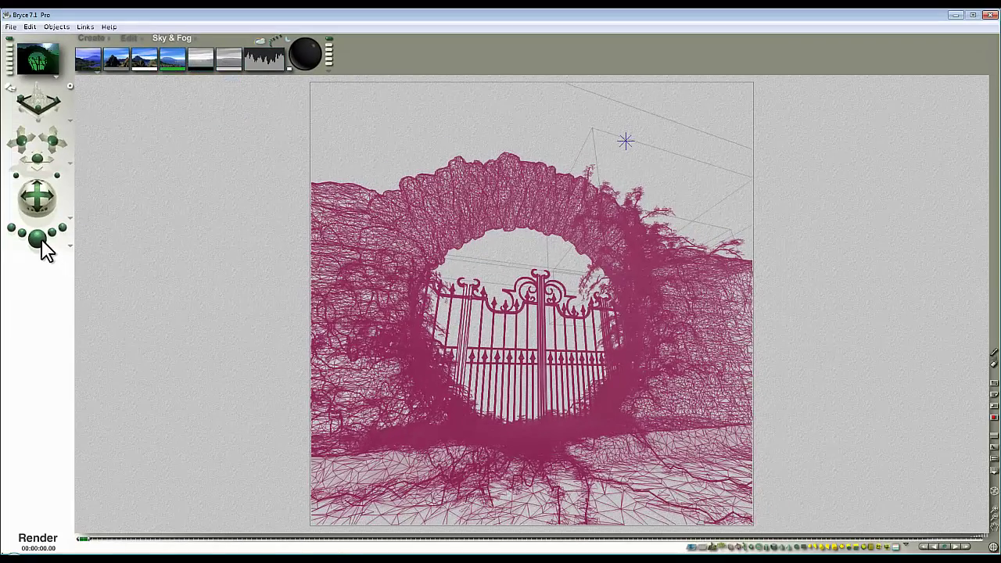
pyautogui.hotkey('ctrl', 'r')
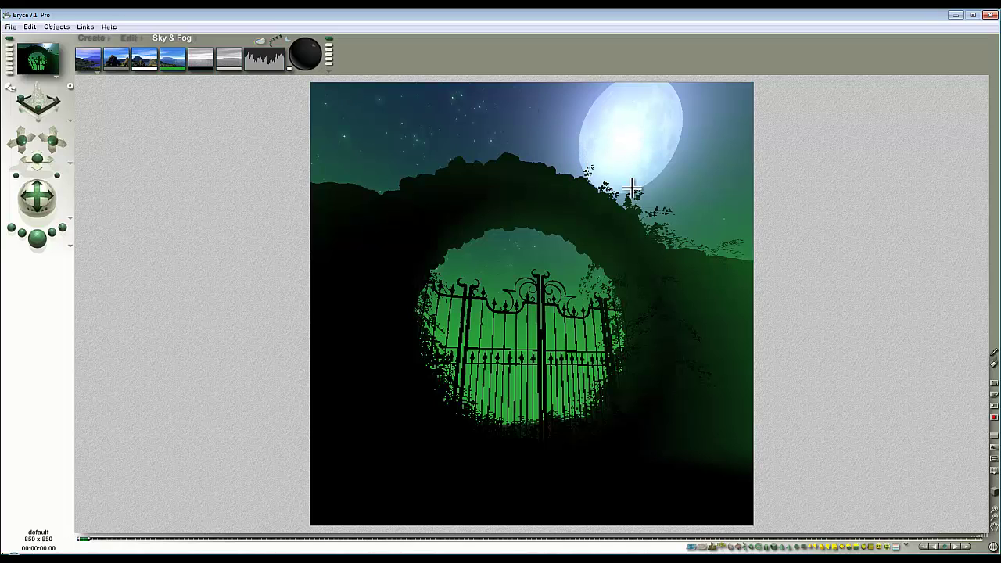
# - Move the moon marker in the wireframe view, test-rendering until it sits just above the arch's crest
pyautogui.click(567, 202)
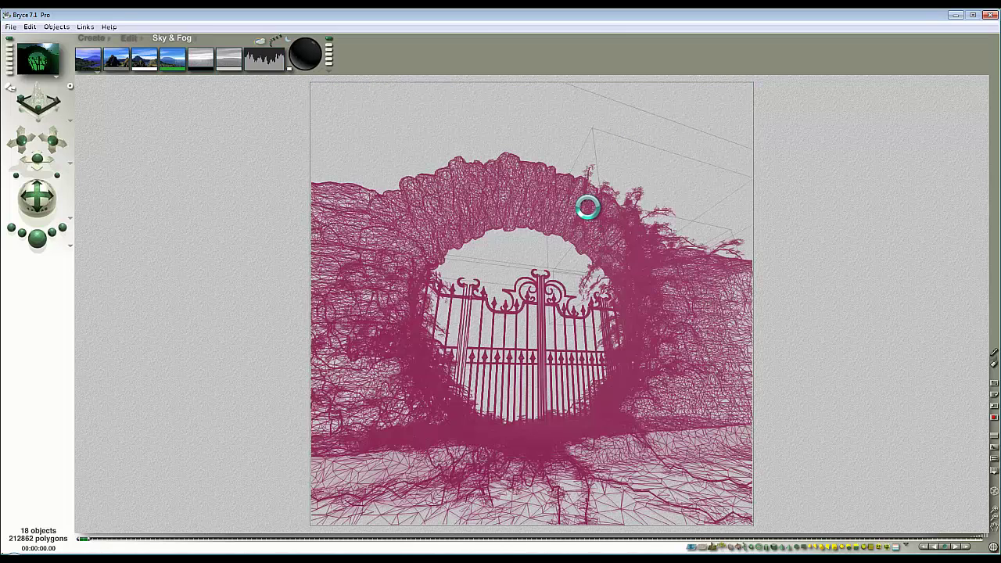
pyautogui.click(37, 237)
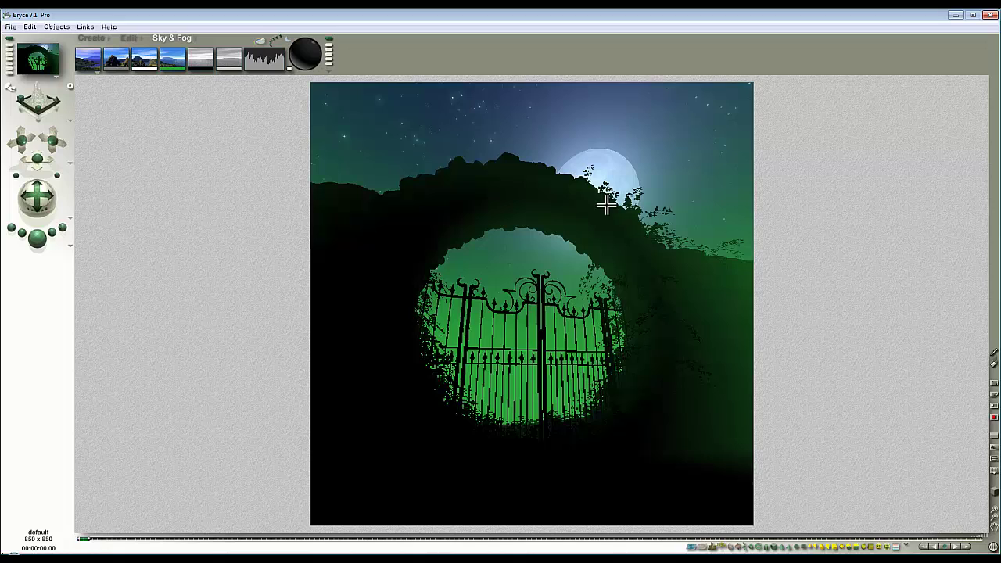
pyautogui.click(560, 205)
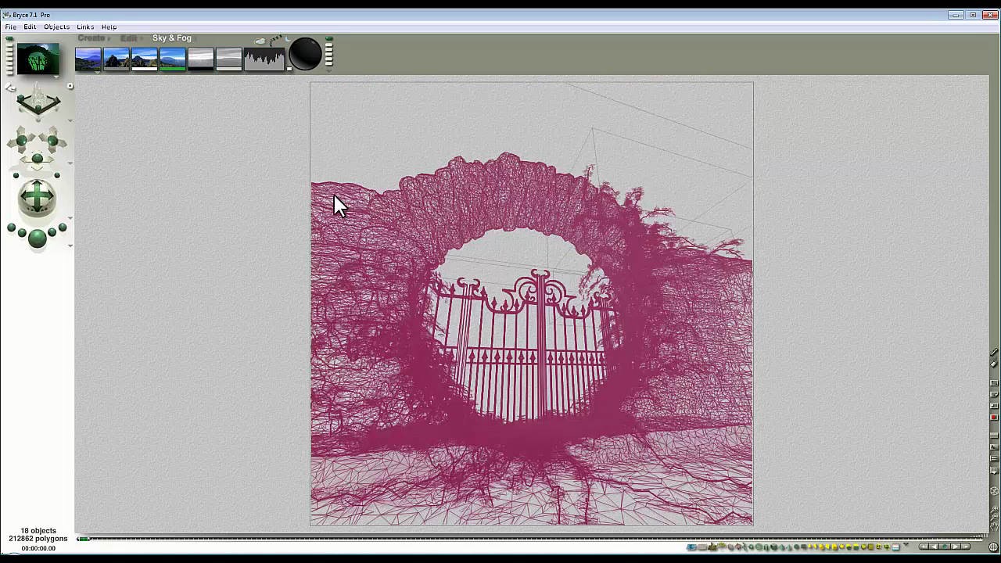
pyautogui.hotkey('ctrl', 'z')
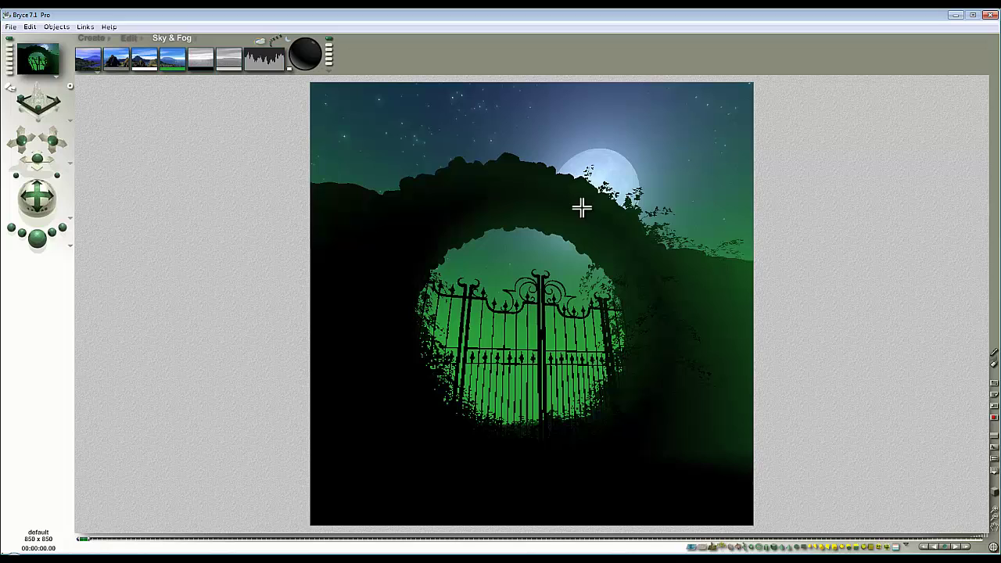
pyautogui.click(623, 158)
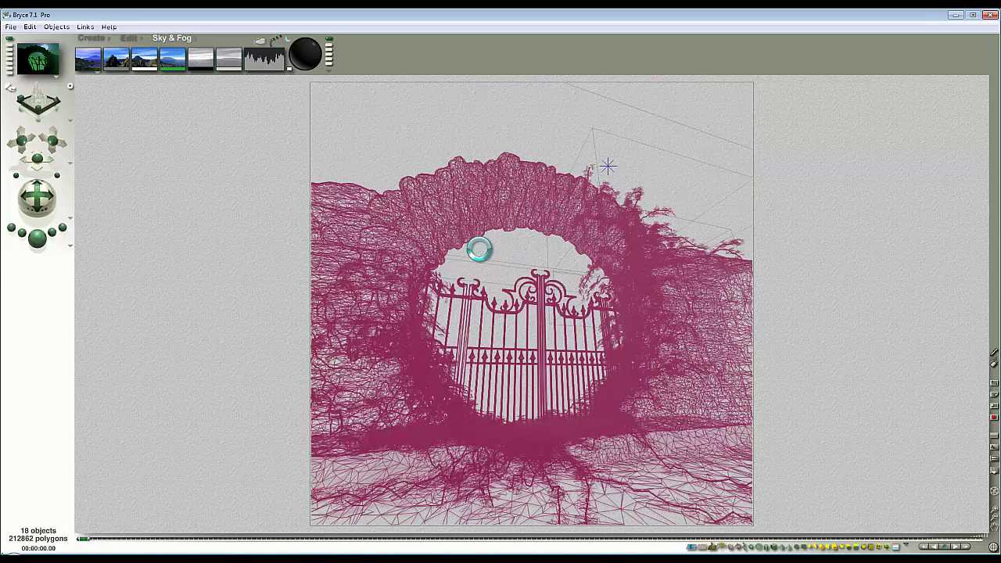
pyautogui.click(37, 237)
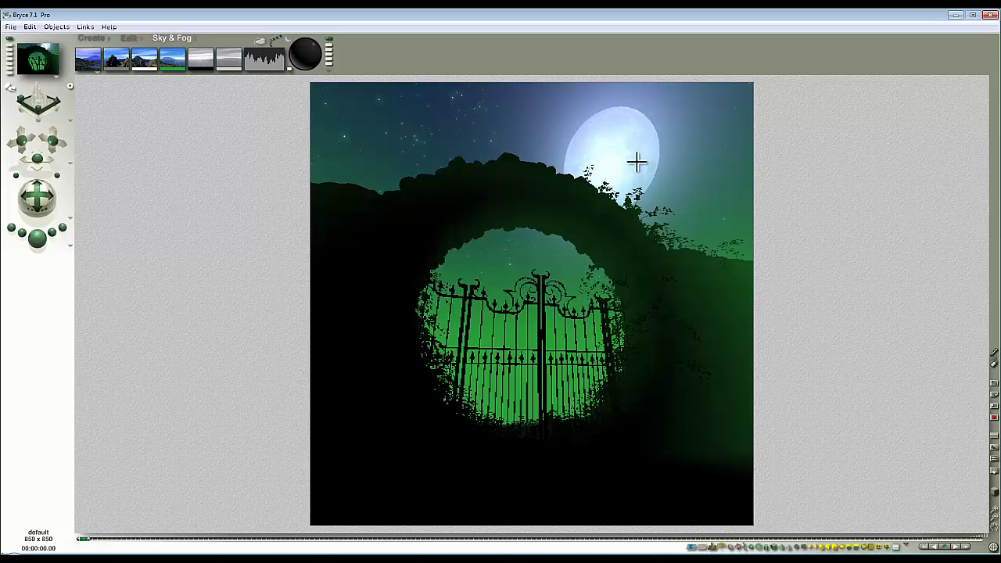
pyautogui.click(543, 150)
pyautogui.click(553, 155)
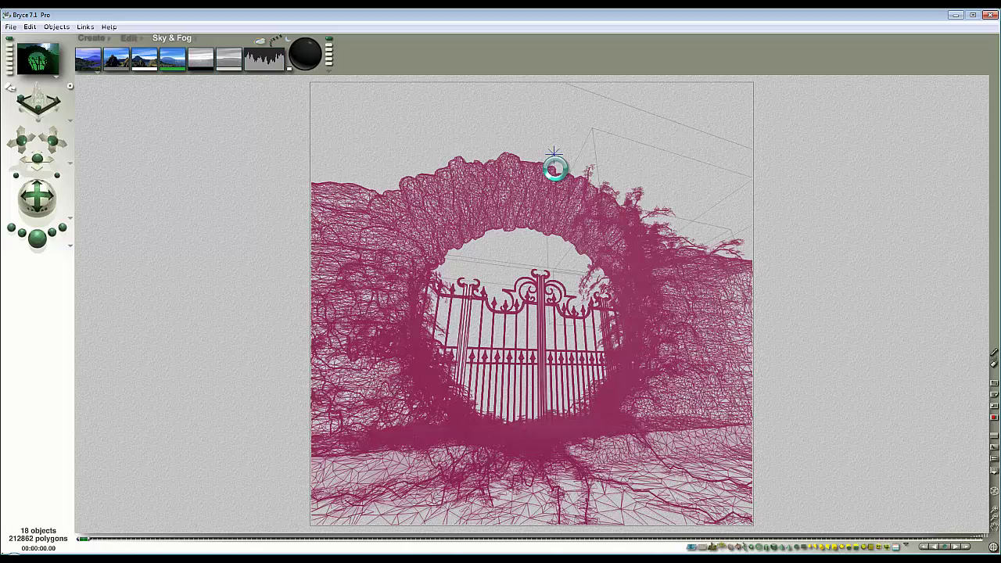
pyautogui.click(37, 237)
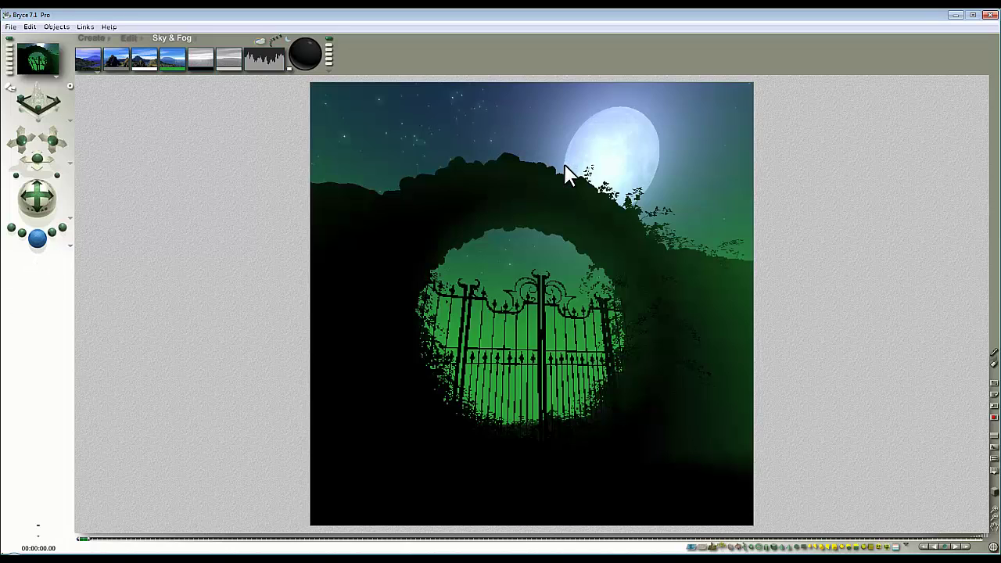
pyautogui.click(606, 170)
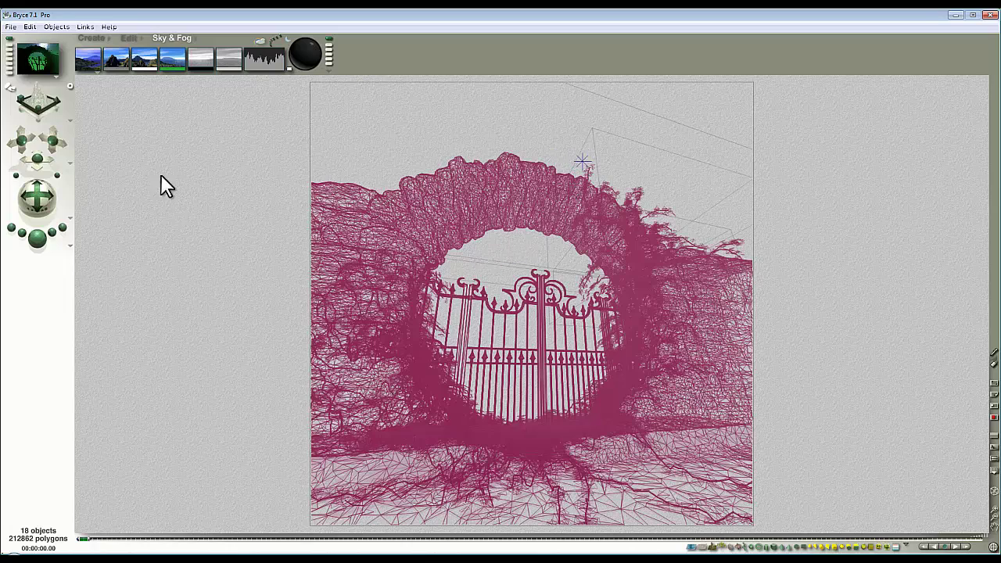
# - Switch the sky type to Custom Sky and make its Sky Color red
pyautogui.click(94, 71)
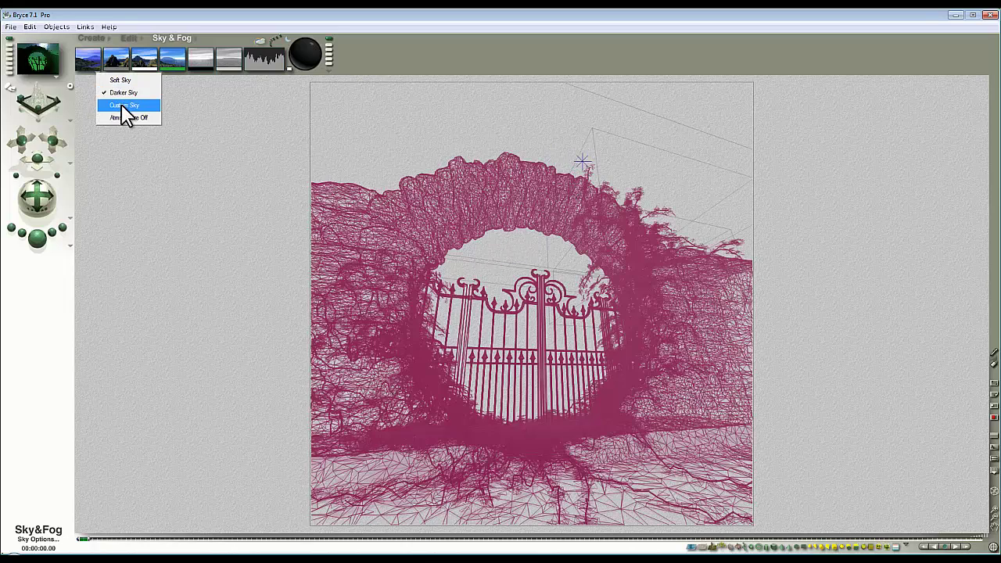
pyautogui.click(121, 105)
pyautogui.click(89, 68)
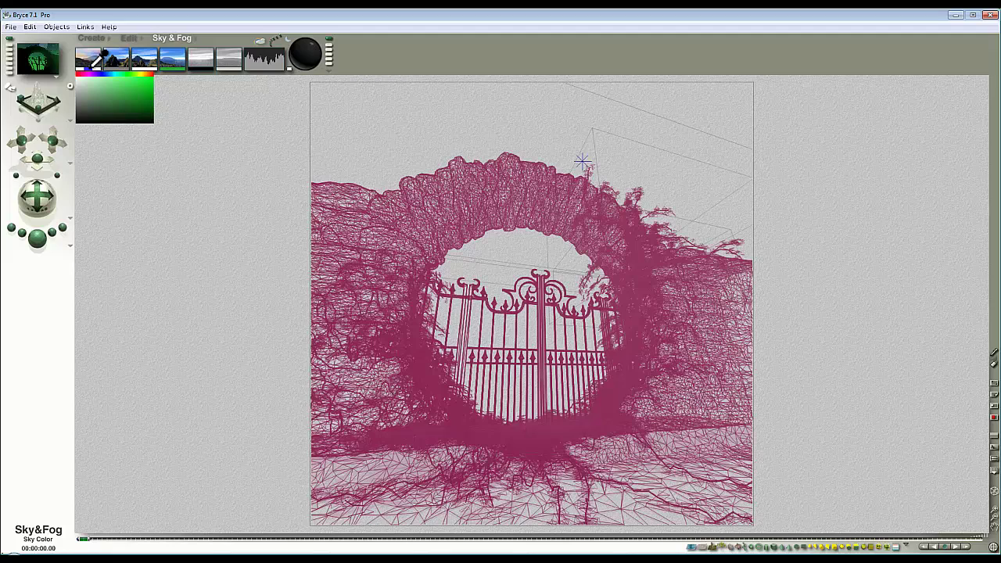
pyautogui.click(88, 73)
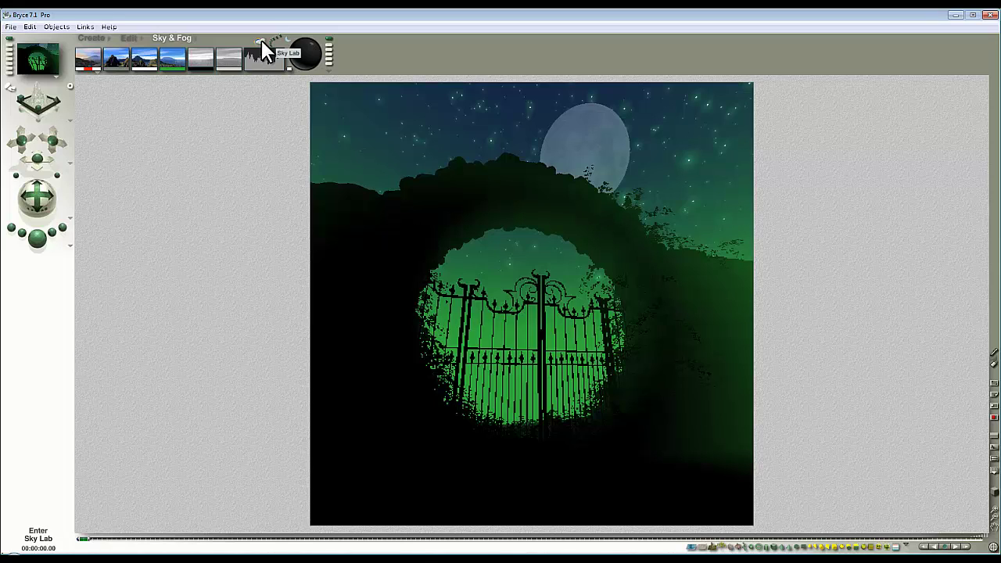
# - Test-render the red sky, then replace the red Sky Color with a dark one
pyautogui.click(256, 40)
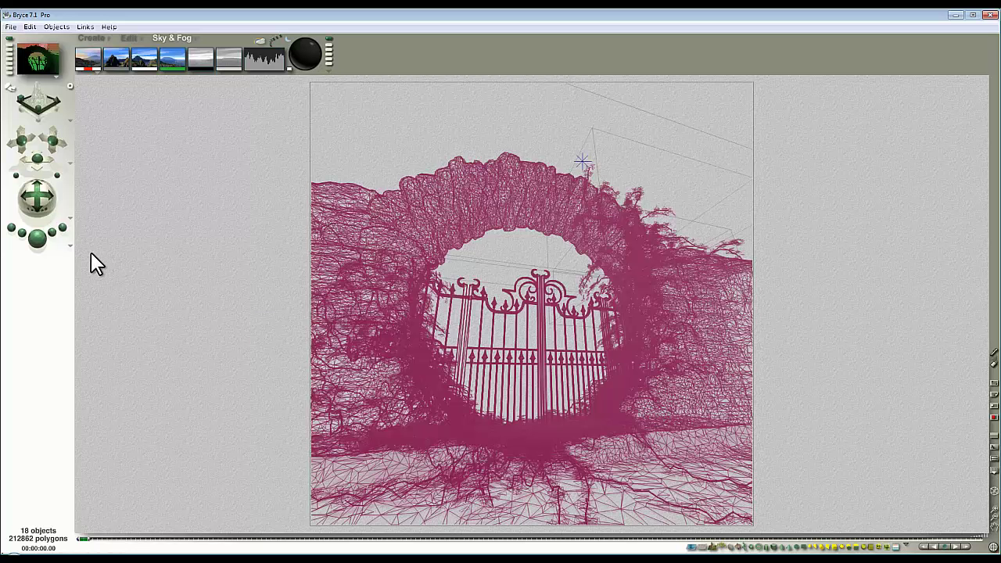
pyautogui.click(35, 240)
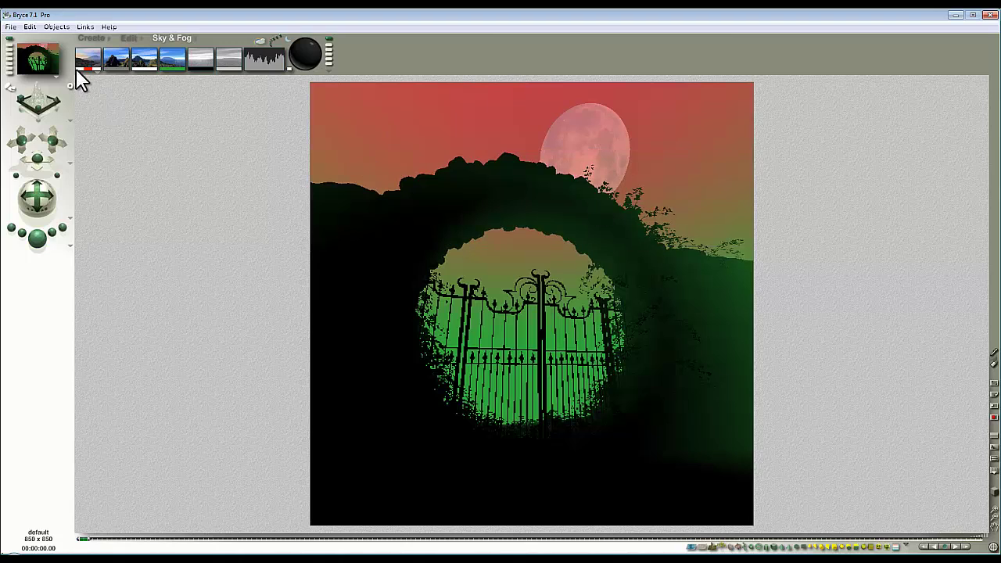
pyautogui.moveTo(87, 68); pyautogui.dragTo(410, 233)
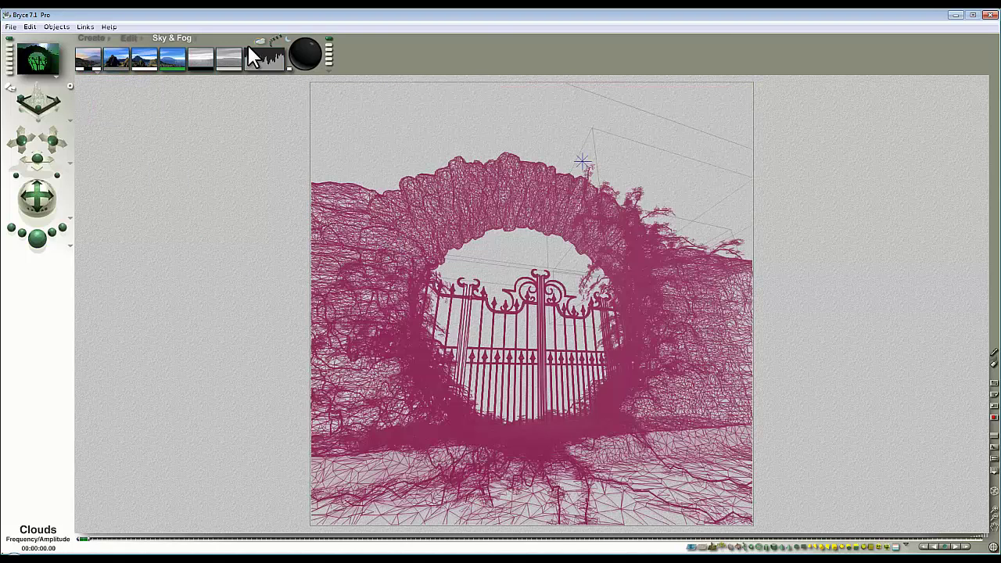
# - Set the HDRI to Add to sky in Sky Lab and render the scene
pyautogui.click(261, 41)
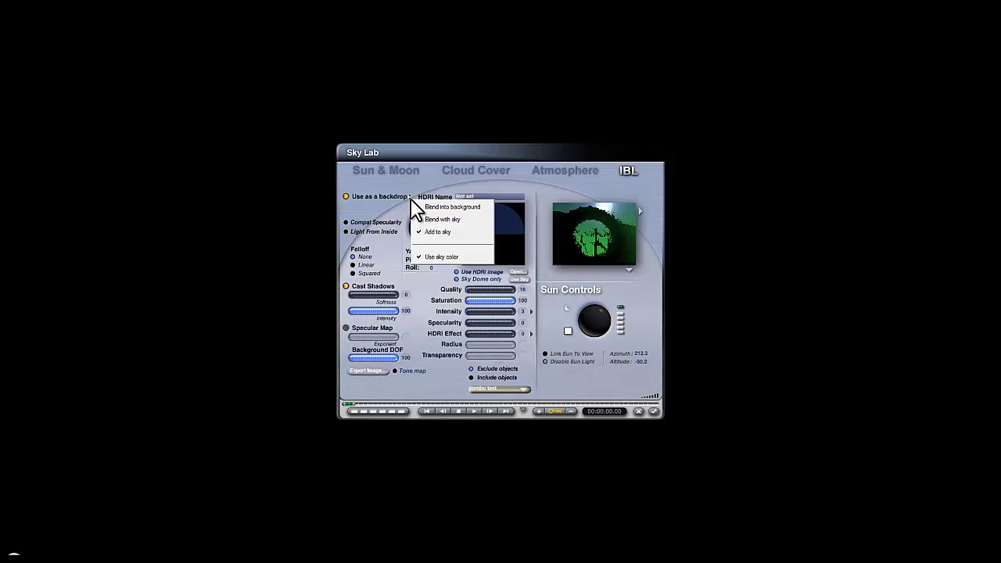
pyautogui.click(420, 234)
pyautogui.click(653, 411)
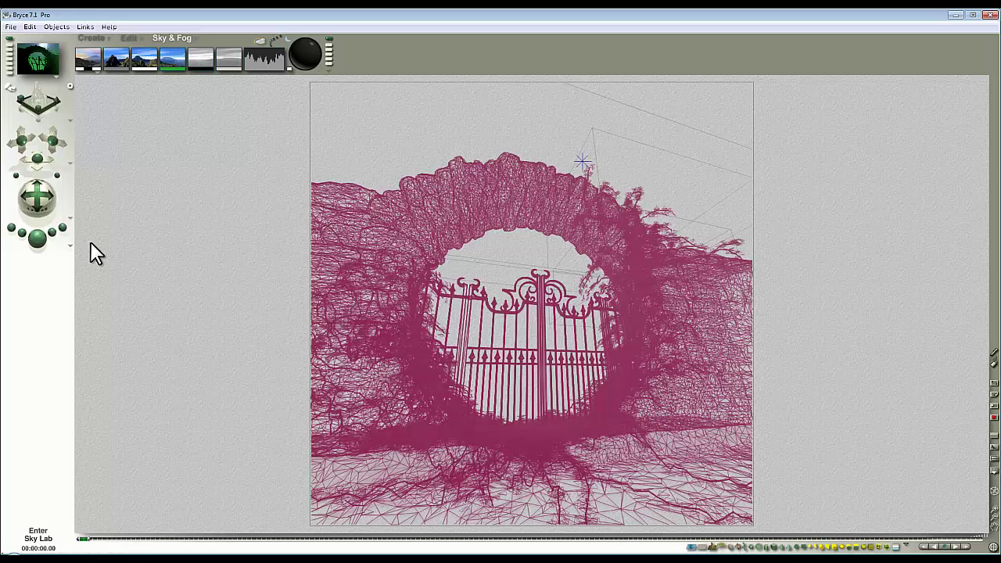
pyautogui.click(36, 239)
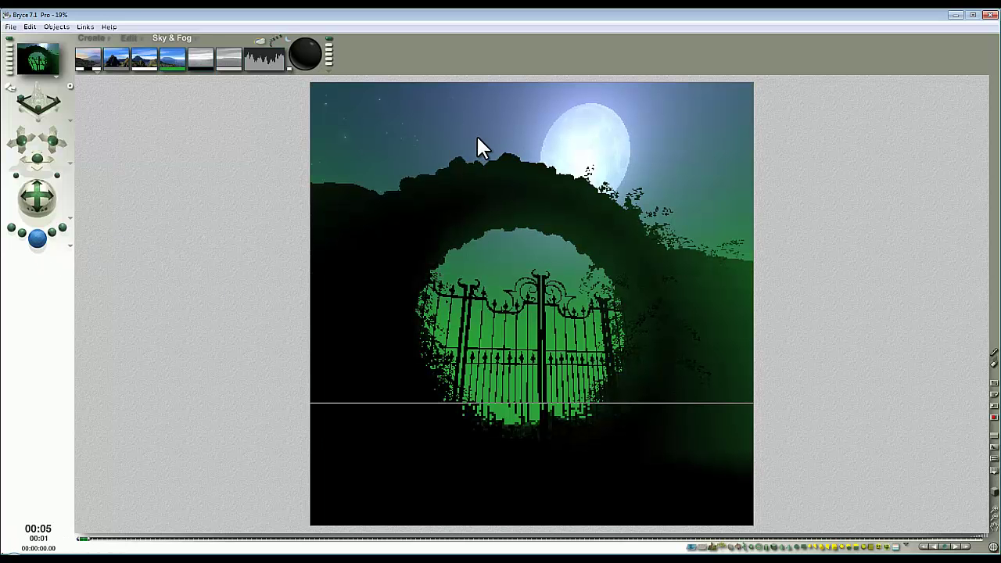
pyautogui.moveTo(441, 160); pyautogui.dragTo(370, 114)
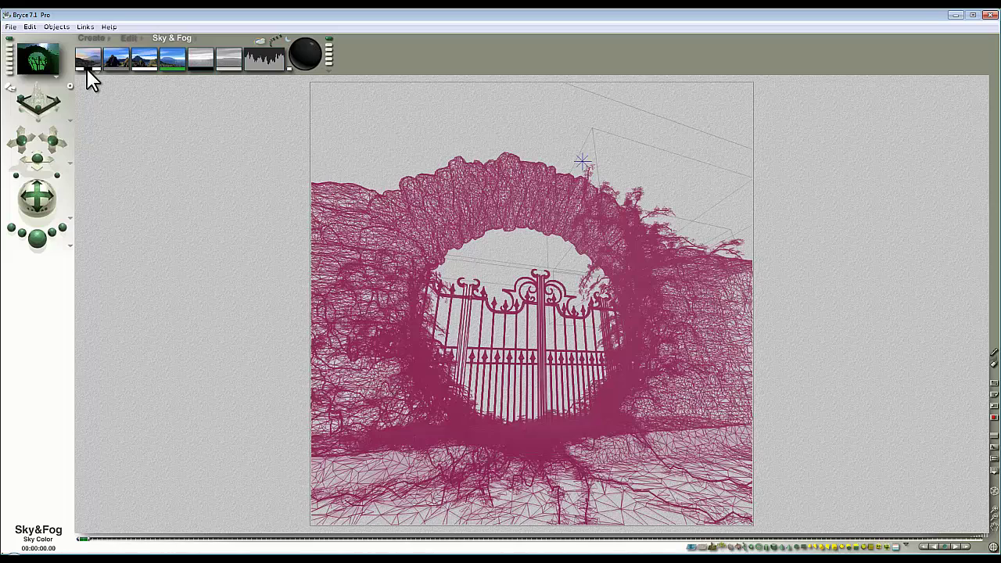
# - Lower the sky colour's red, green and blue values for a darker sky and render
pyautogui.moveTo(87, 68); pyautogui.dragTo(94, 104)
pyautogui.click(40, 239)
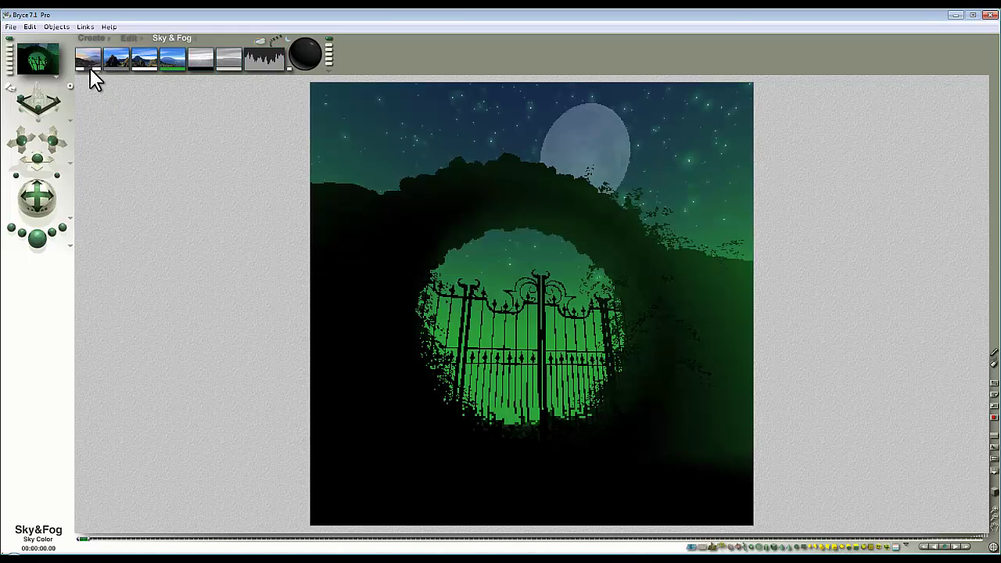
pyautogui.click(90, 69)
pyautogui.click(455, 281)
pyautogui.click(456, 269)
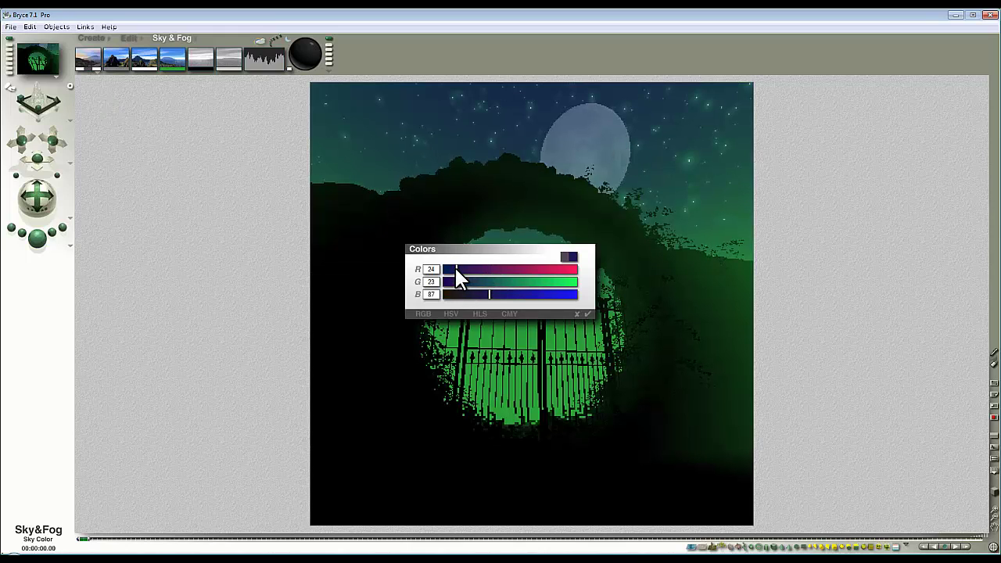
pyautogui.moveTo(490, 295); pyautogui.dragTo(458, 296)
pyautogui.click(587, 314)
pyautogui.click(41, 238)
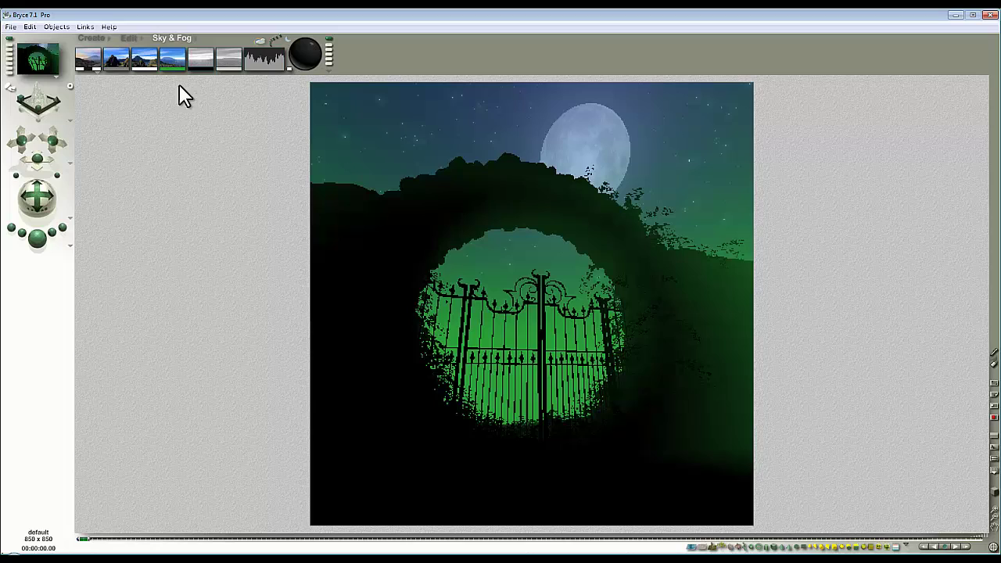
# - Darken the sky colour further to R 9, G 10, B 25 and re-render
pyautogui.click(86, 68)
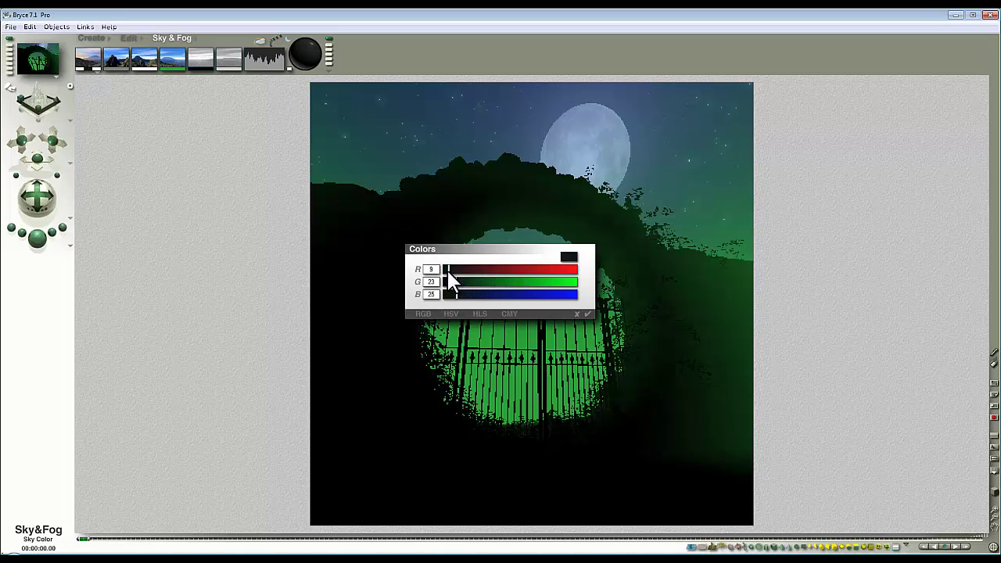
pyautogui.moveTo(450, 281); pyautogui.dragTo(447, 285)
pyautogui.click(586, 313)
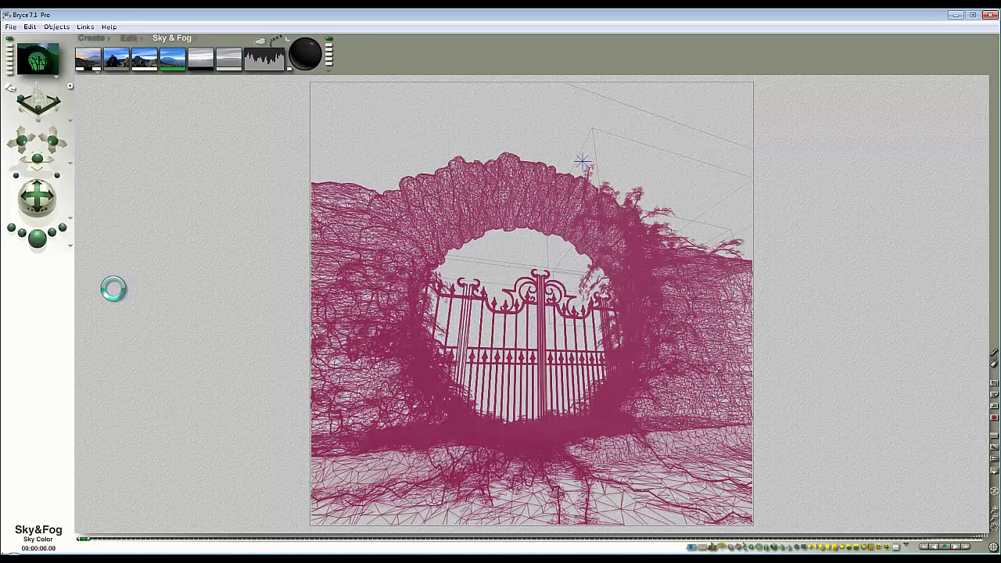
pyautogui.click(58, 252)
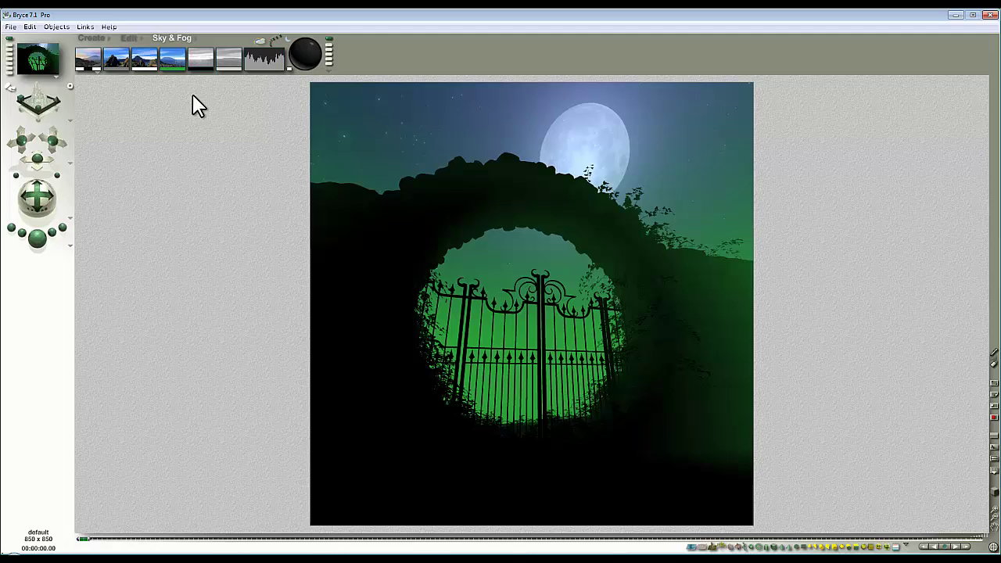
# - Add a sphere fill light, enlarge it around the gate, and reposition it from the top view
pyautogui.click(92, 38)
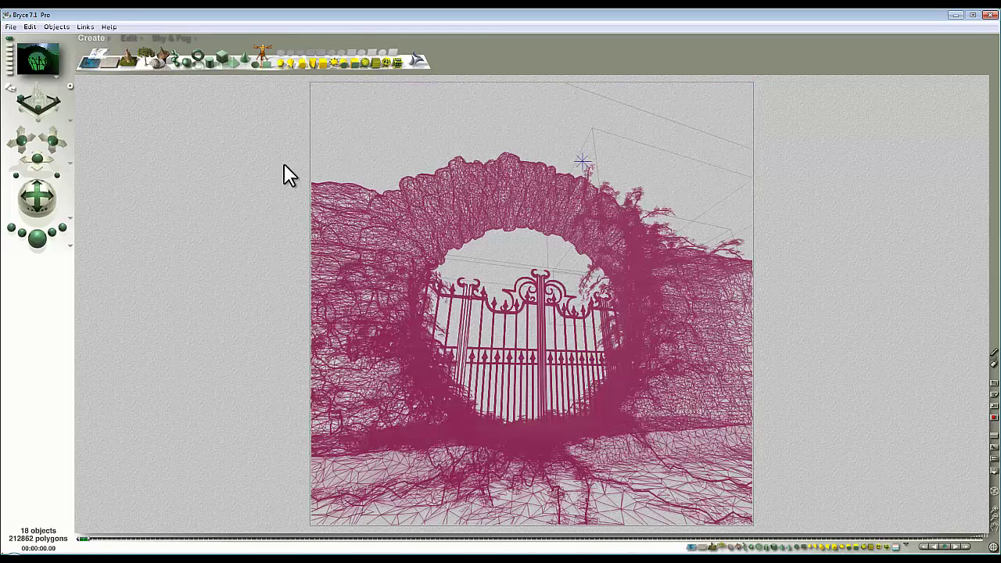
pyautogui.click(385, 61)
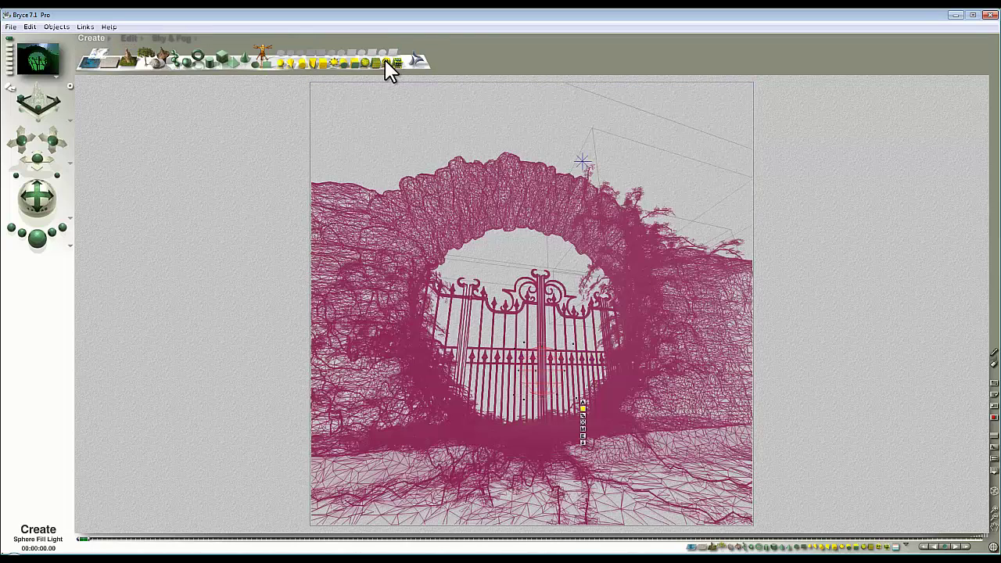
pyautogui.click(131, 37)
pyautogui.moveTo(125, 61); pyautogui.dragTo(126, 62)
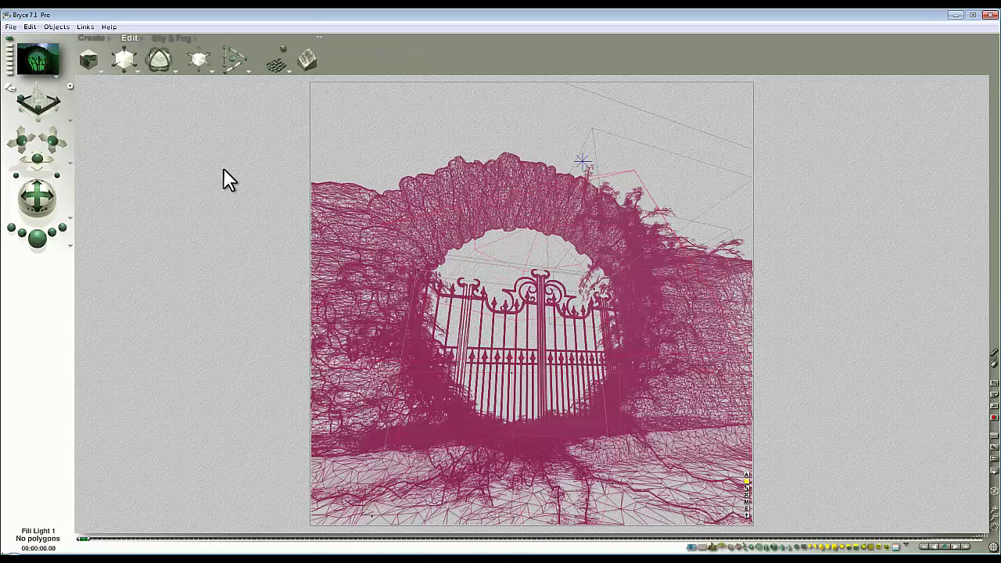
pyautogui.press('3')
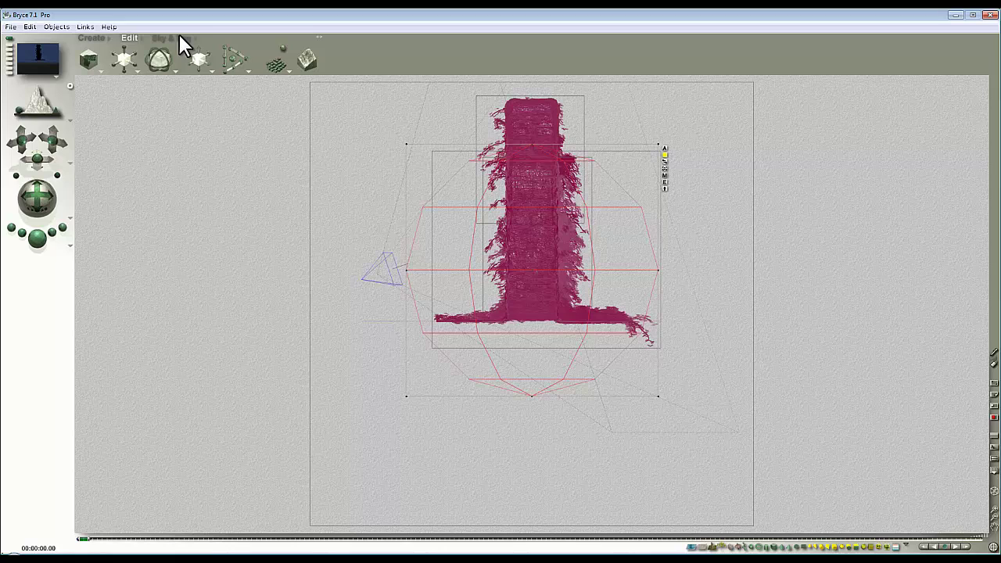
pyautogui.moveTo(197, 48); pyautogui.dragTo(197, 14)
pyautogui.press('2')
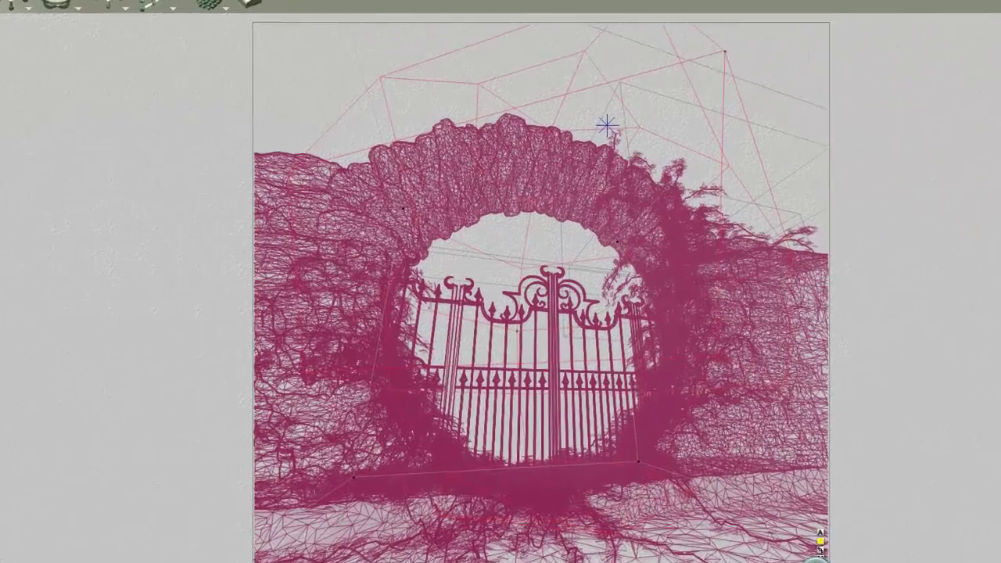
# - Open the fill light's Light Lab and render the full scene in its preview
pyautogui.click(747, 508)
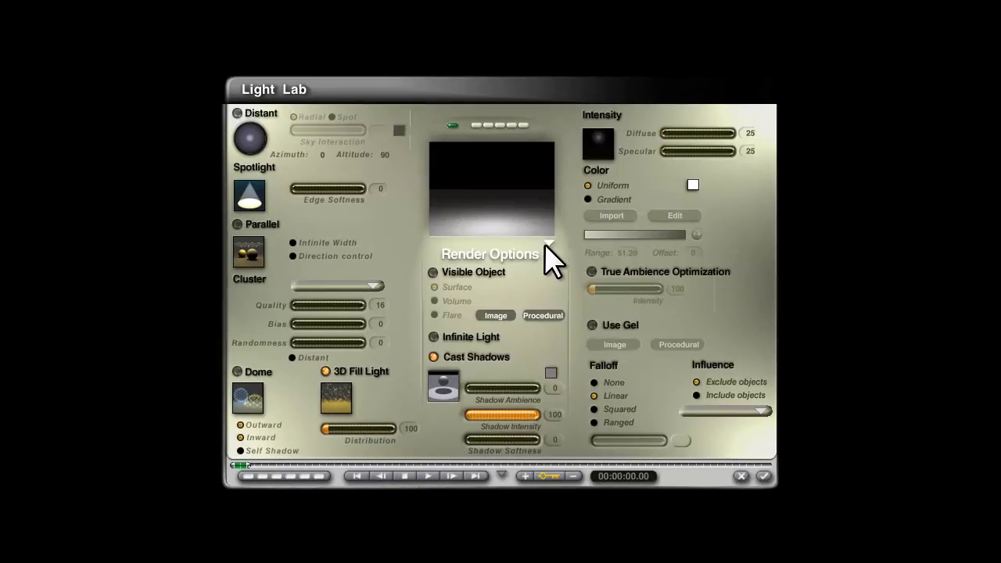
pyautogui.click(547, 243)
pyautogui.click(576, 253)
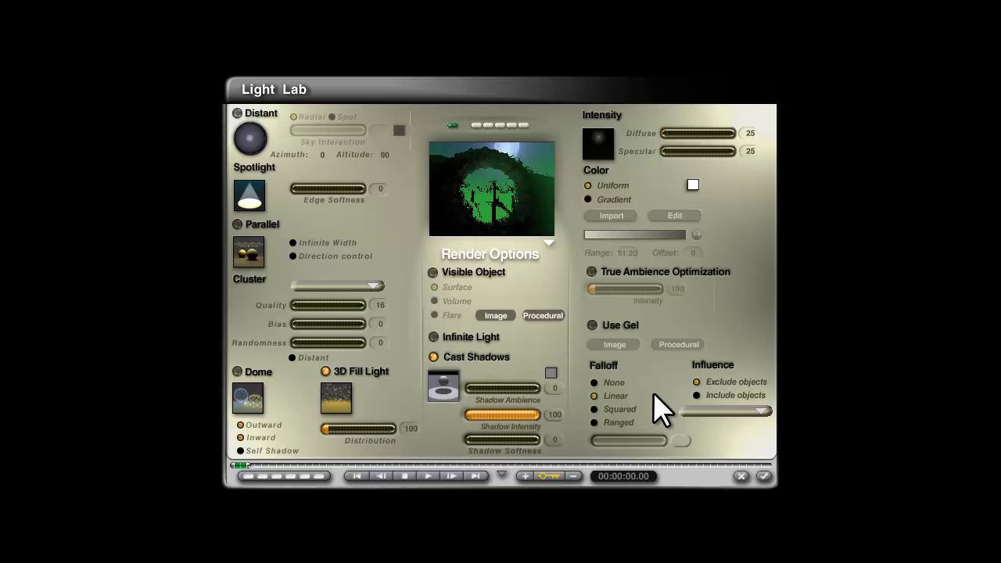
# - Set the light colour to a gradient running from black to white
pyautogui.click(589, 199)
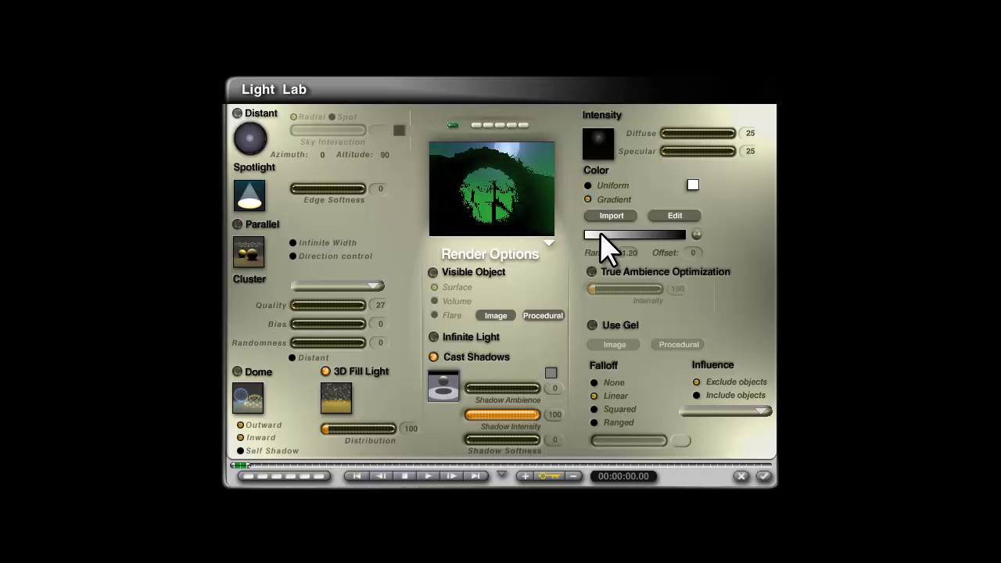
pyautogui.click(674, 216)
pyautogui.moveTo(590, 293)
pyautogui.mouseDown()
pyautogui.moveTo(394, 293)
pyautogui.moveTo(592, 293)
pyautogui.mouseUp()
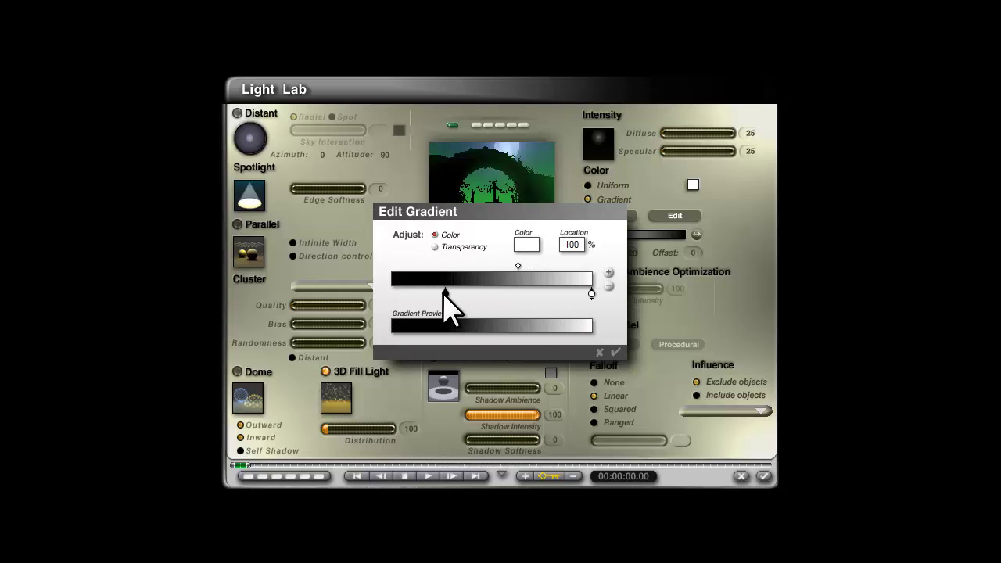
pyautogui.moveTo(443, 292); pyautogui.dragTo(381, 294)
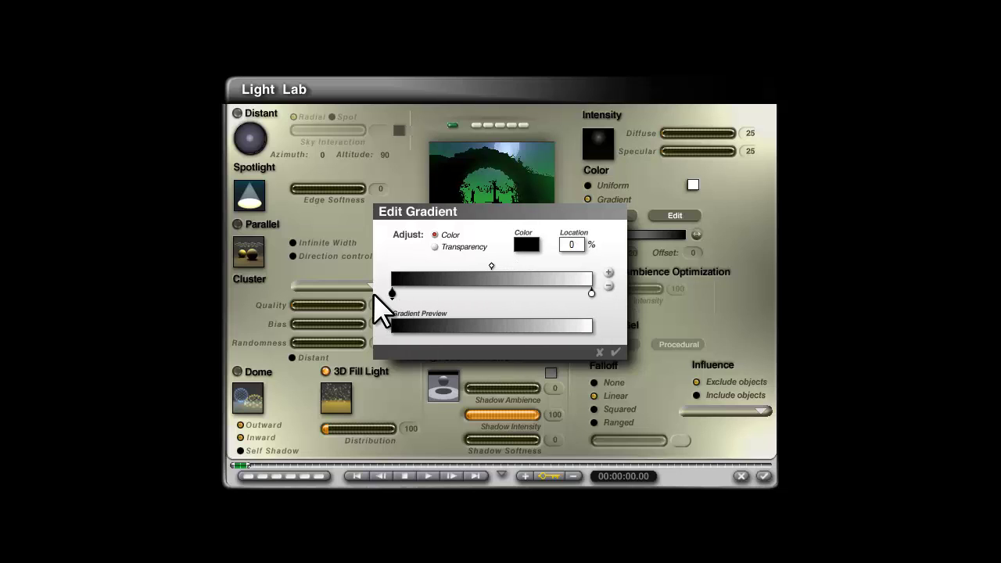
pyautogui.click(617, 351)
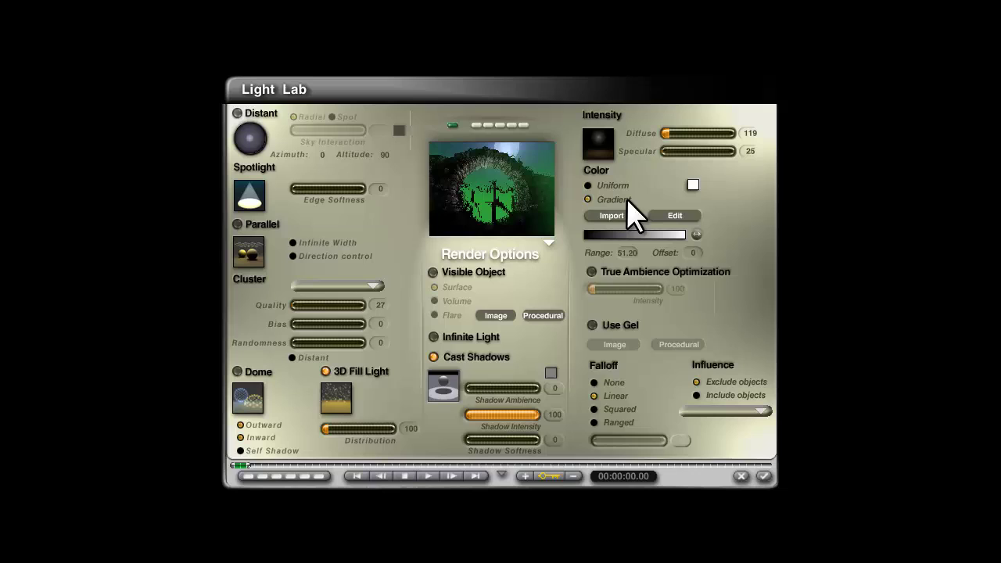
# - Set the fill light's Diffuse intensity to 75
pyautogui.click(750, 133)
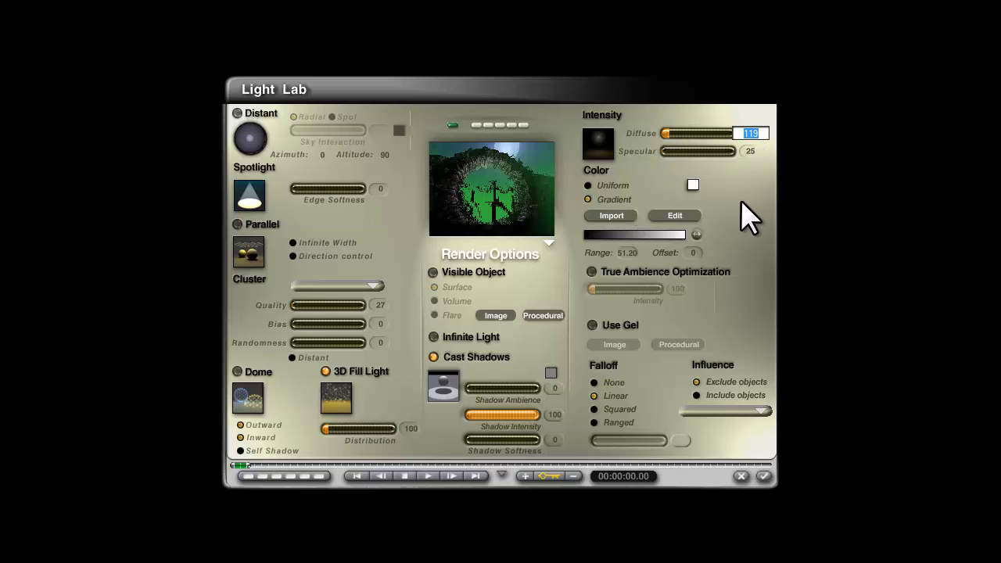
pyautogui.write('75')
pyautogui.press('Return')
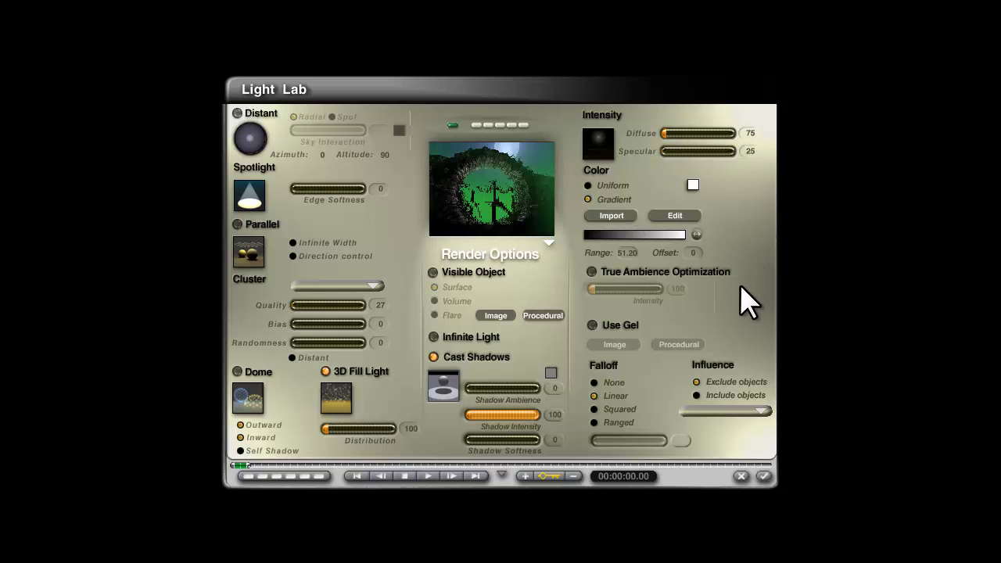
# - Make the uniform colour orange-red, resample the gradient's white stop as teal, and edit Diffuse to 100
pyautogui.click(693, 184)
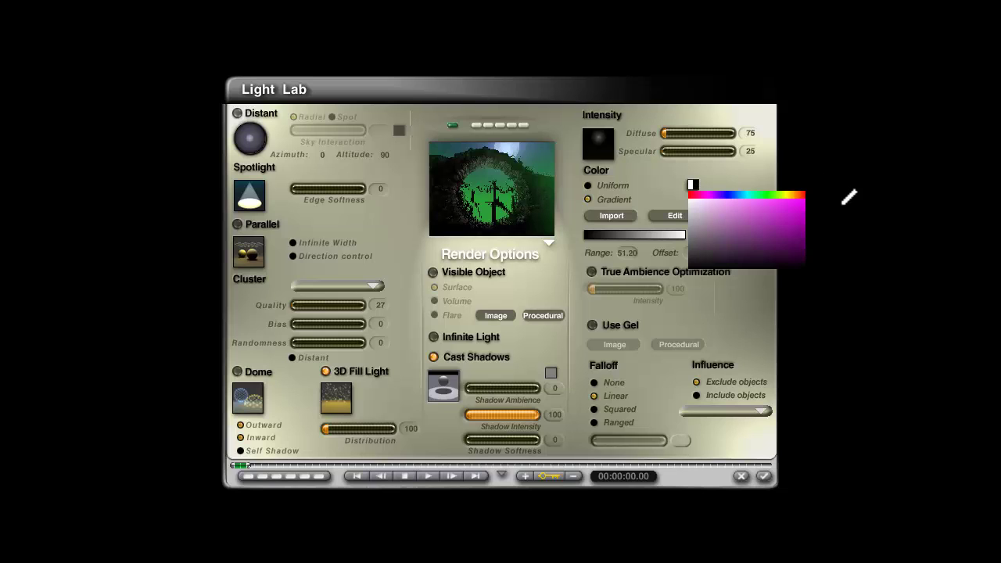
pyautogui.click(805, 191)
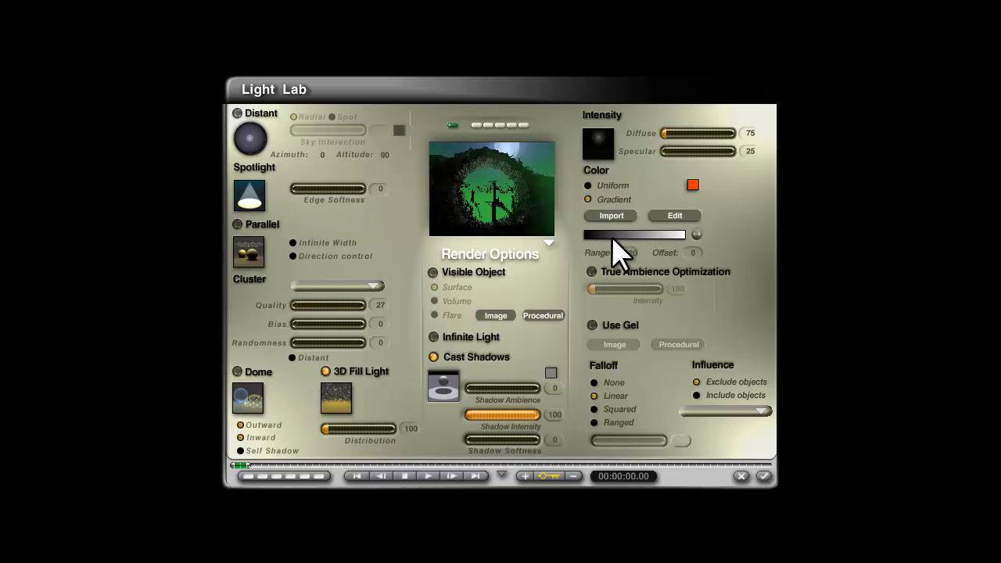
pyautogui.click(676, 216)
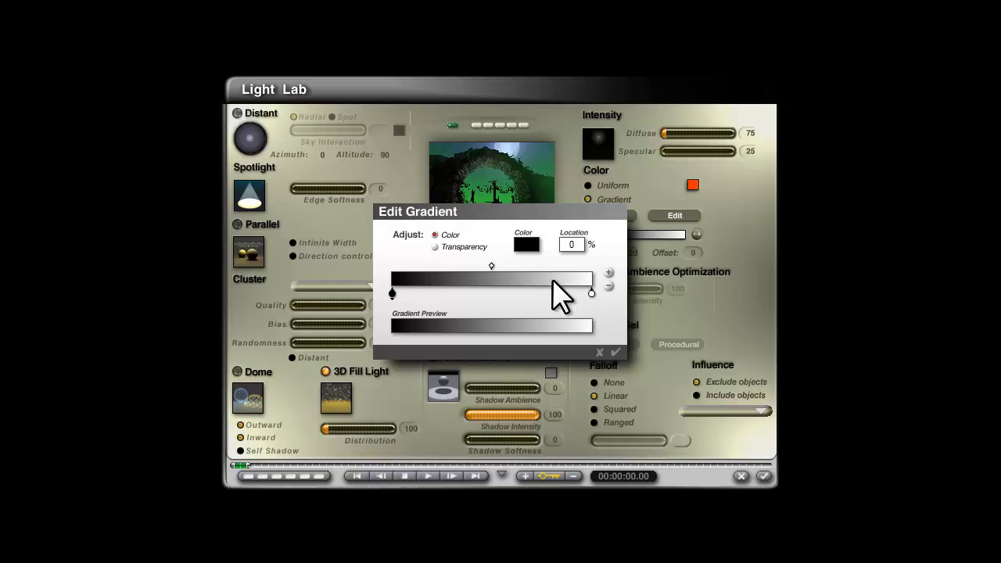
pyautogui.click(591, 294)
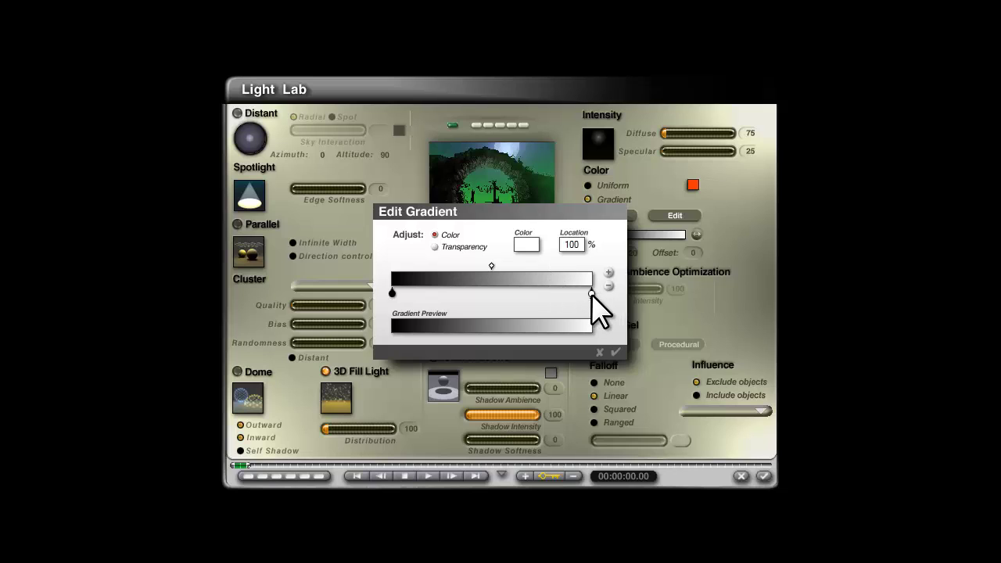
pyautogui.click(533, 244)
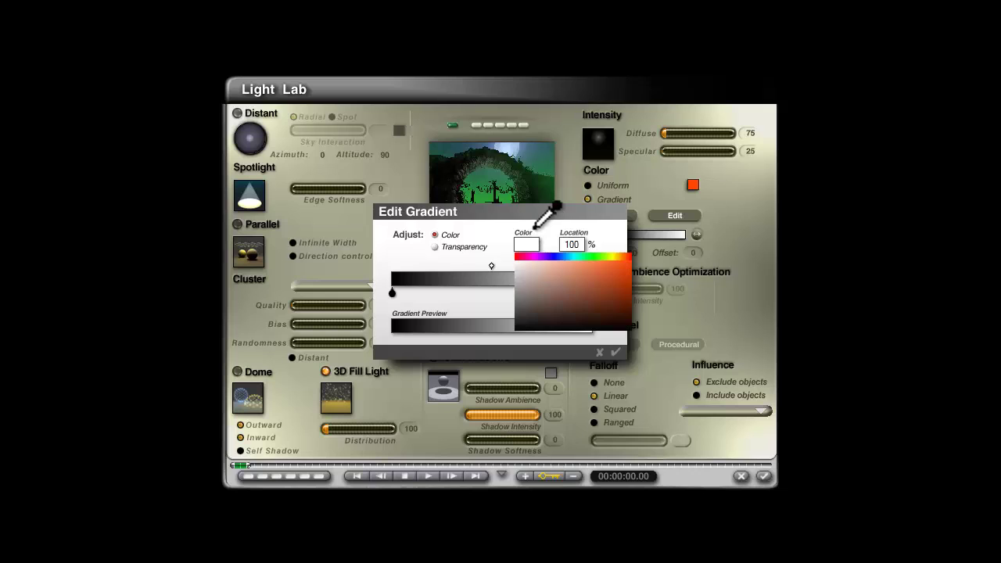
pyautogui.click(533, 146)
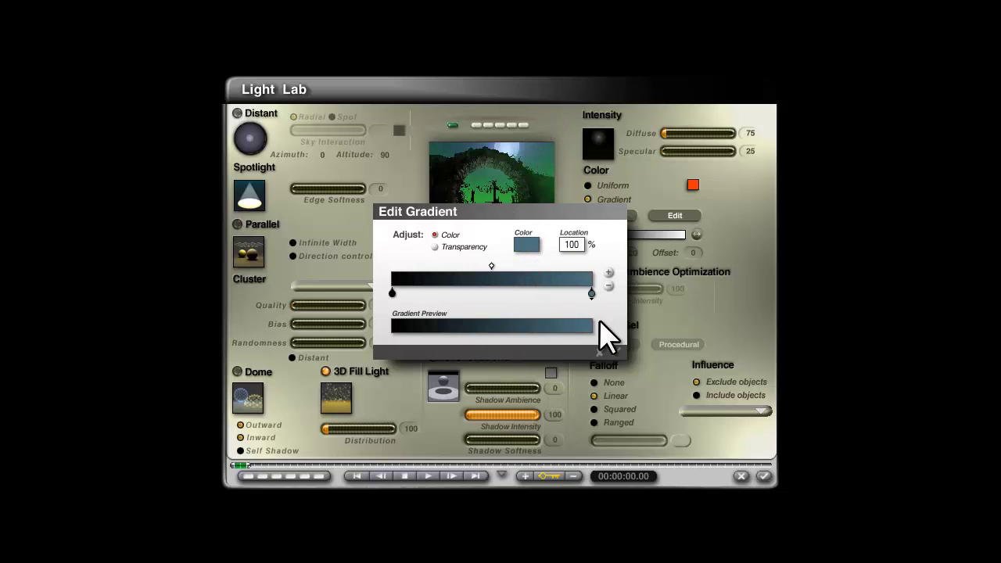
pyautogui.click(614, 352)
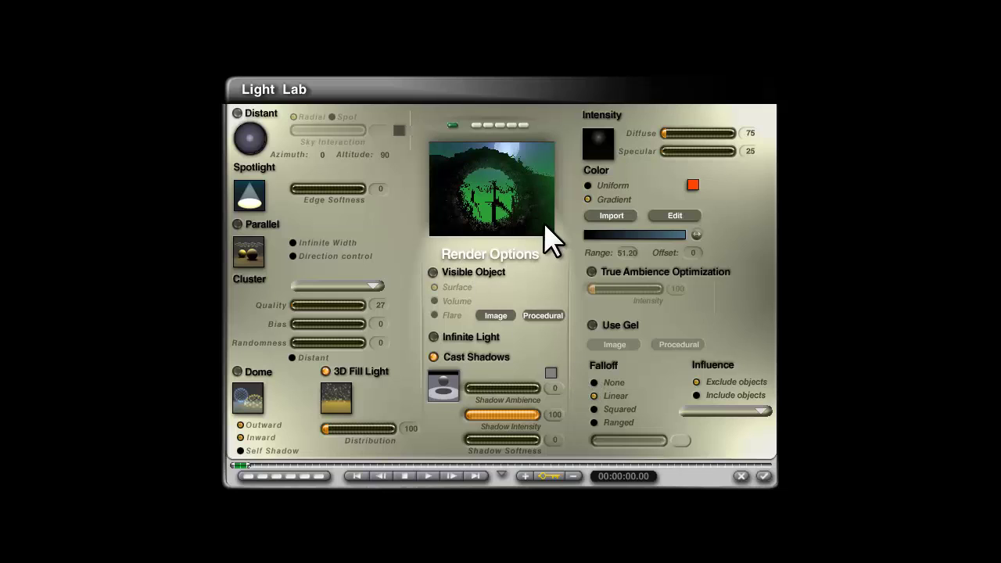
pyautogui.click(750, 133)
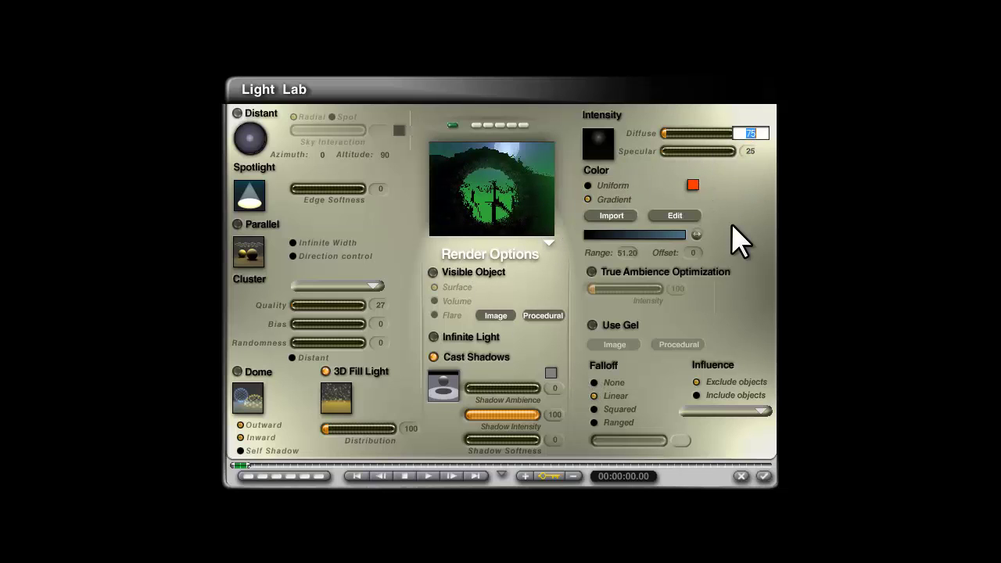
# - Commit a Diffuse intensity of 100, then scale the fill light down along its depth in Top view
pyautogui.press('Return')
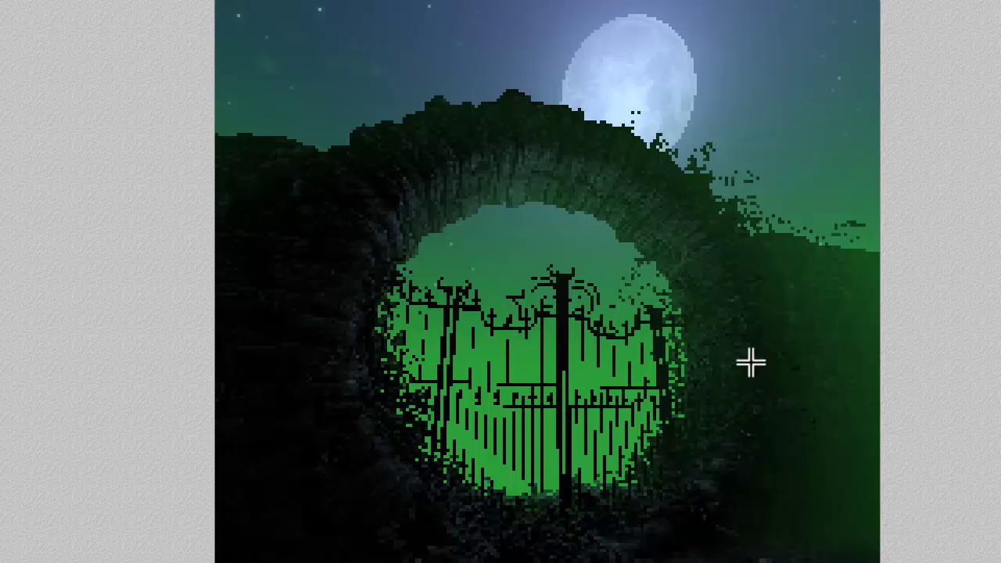
pyautogui.press('2')
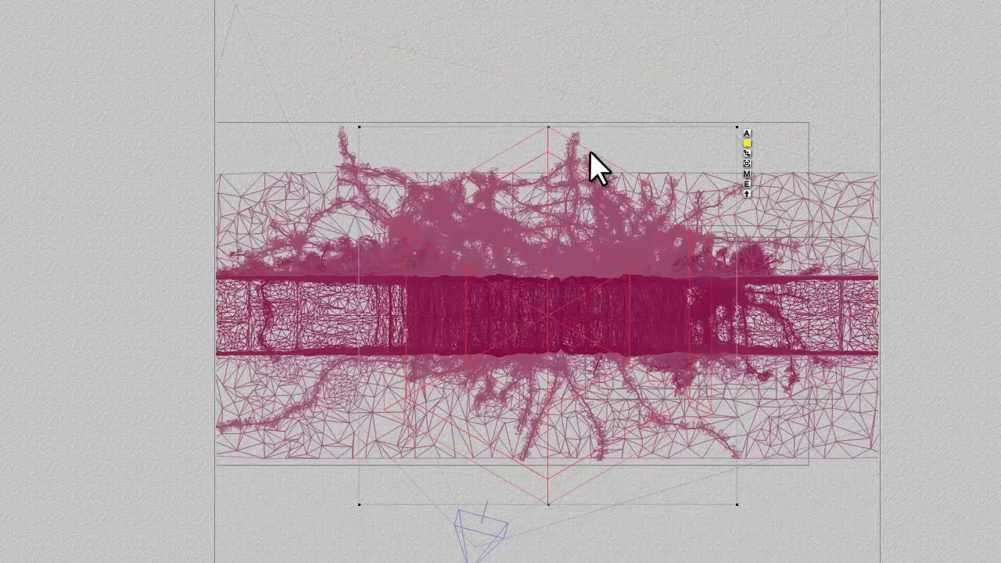
pyautogui.moveTo(550, 128); pyautogui.dragTo(532, 130)
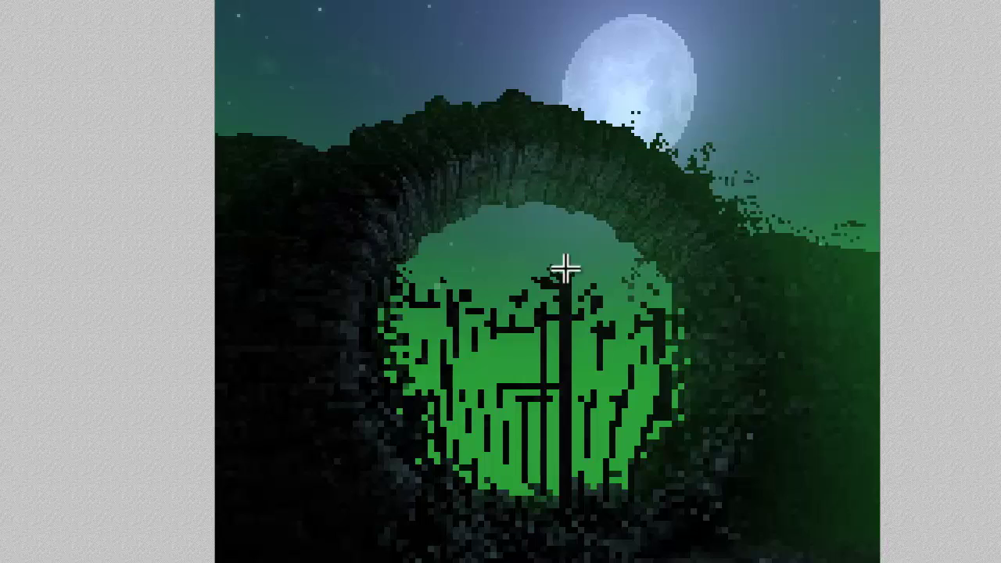
pyautogui.press('F2')
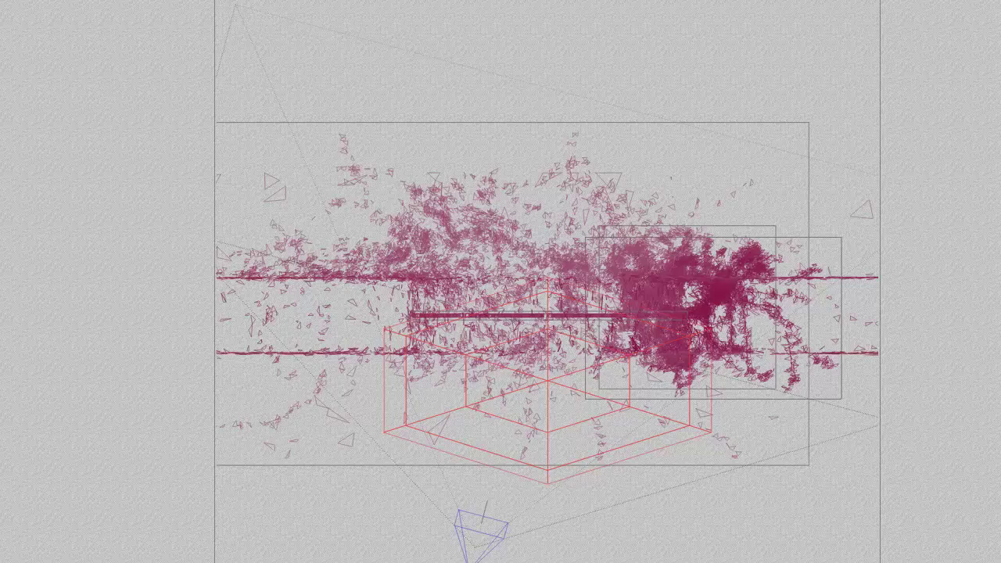
# - Back in the camera view, test-render two small regions over the arch and scene
pyautogui.press('F5')
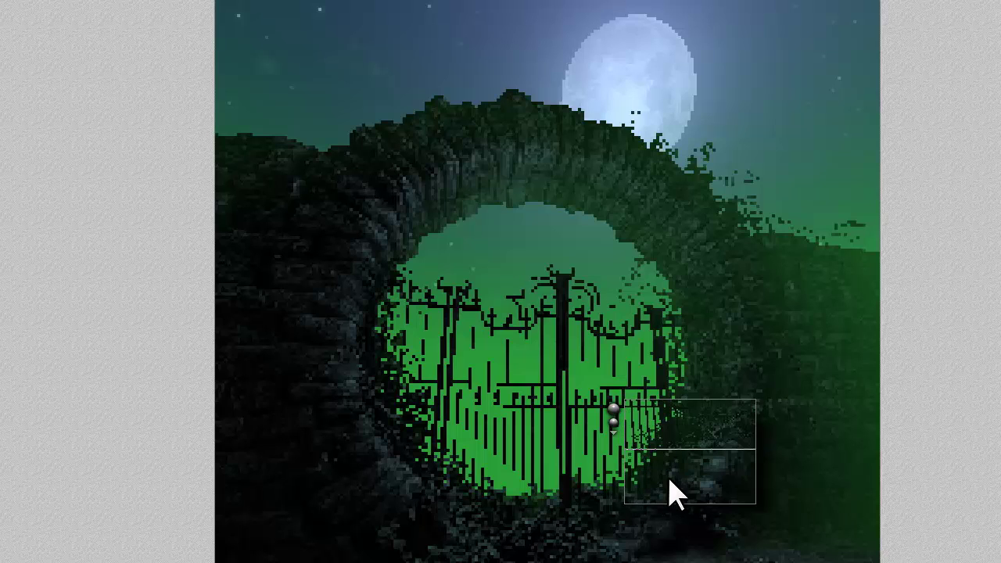
pyautogui.moveTo(651, 232); pyautogui.dragTo(531, 159)
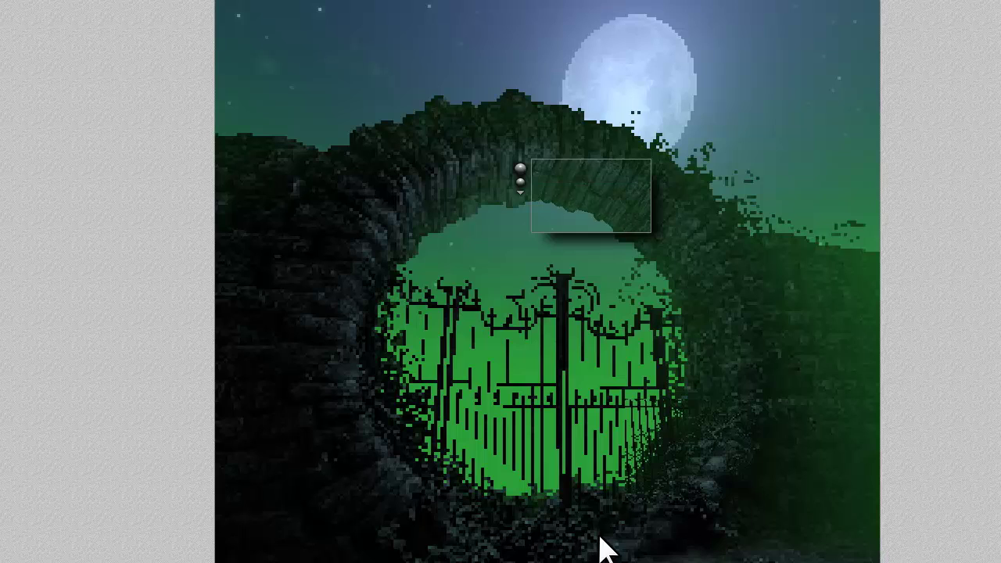
pyautogui.moveTo(738, 508); pyautogui.dragTo(692, 406)
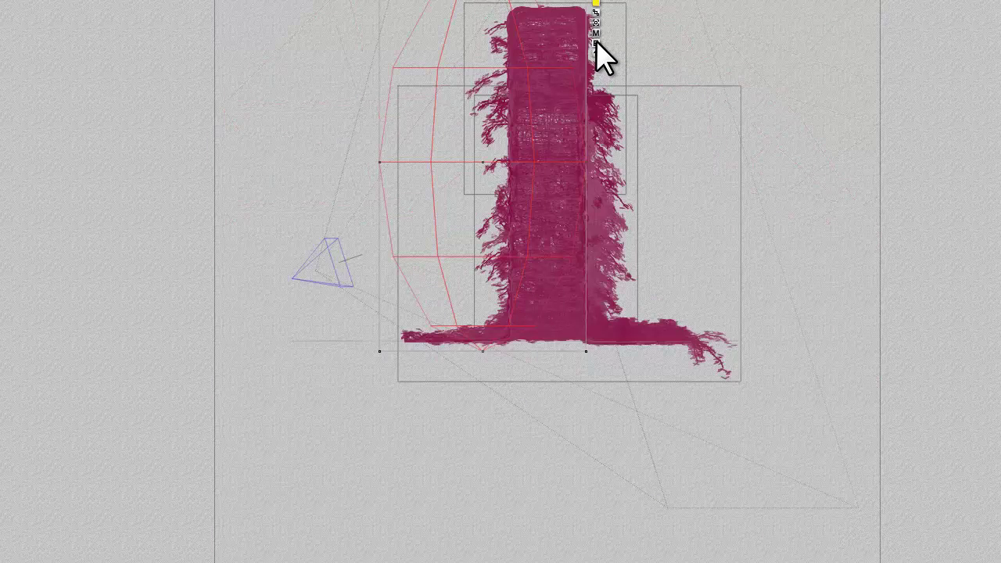
# - Sweep the fill light's Cluster Bias between -100 and 100, settle at about 49, and accept
pyautogui.click(596, 43)
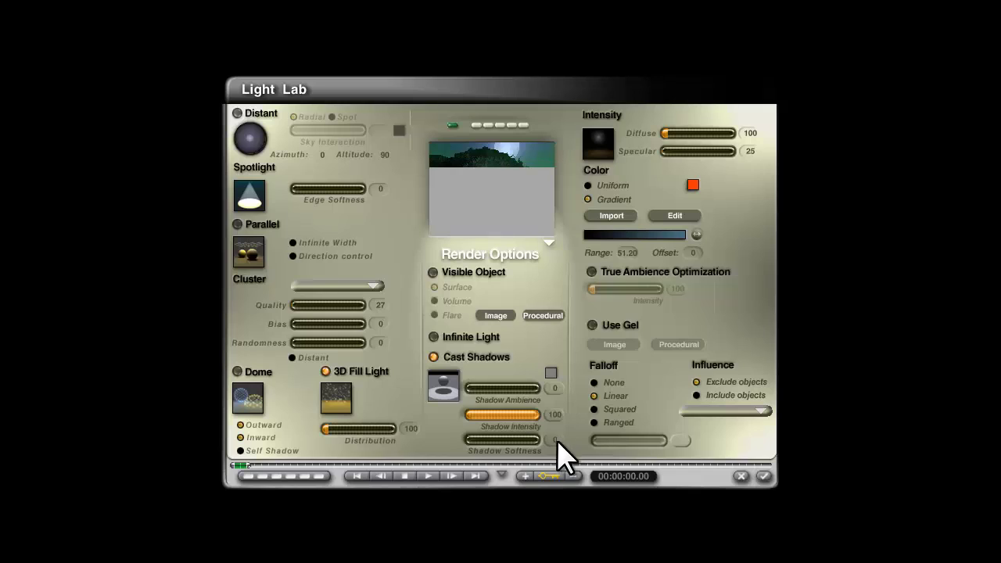
pyautogui.click(315, 324)
pyautogui.click(315, 324)
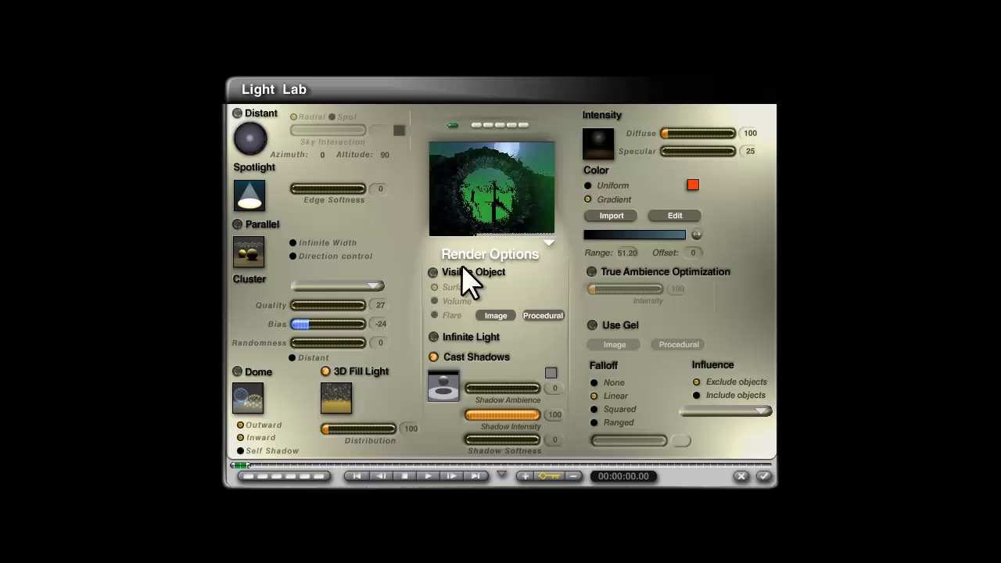
pyautogui.moveTo(303, 327); pyautogui.dragTo(297, 325)
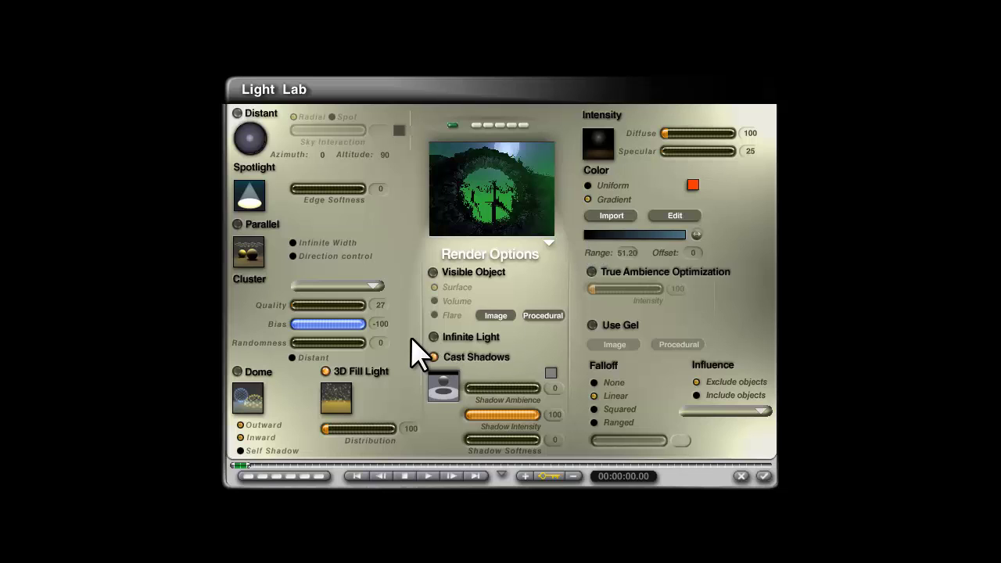
pyautogui.moveTo(301, 326); pyautogui.dragTo(305, 324)
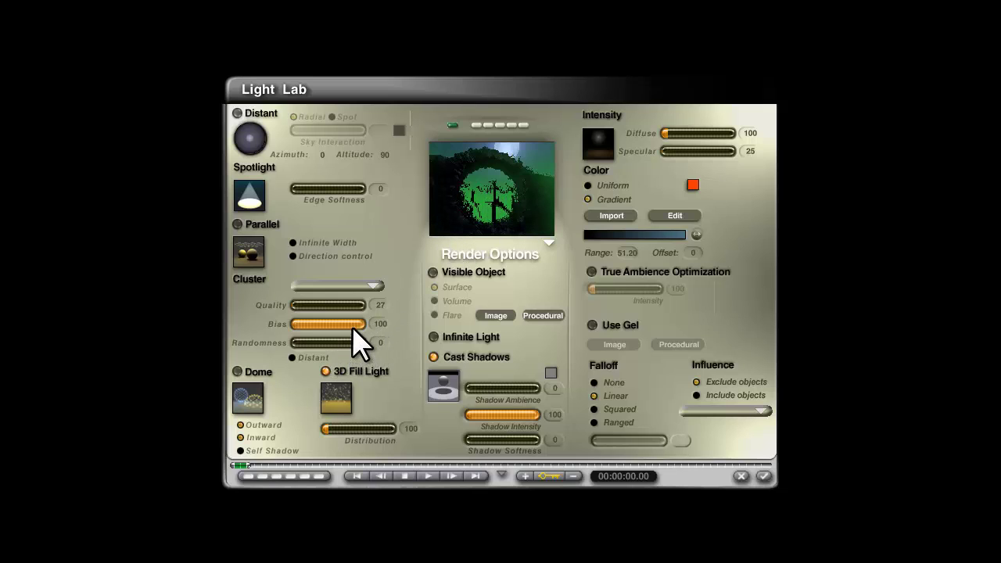
pyautogui.moveTo(352, 326); pyautogui.dragTo(339, 326)
pyautogui.moveTo(336, 326); pyautogui.dragTo(328, 326)
pyautogui.click(764, 477)
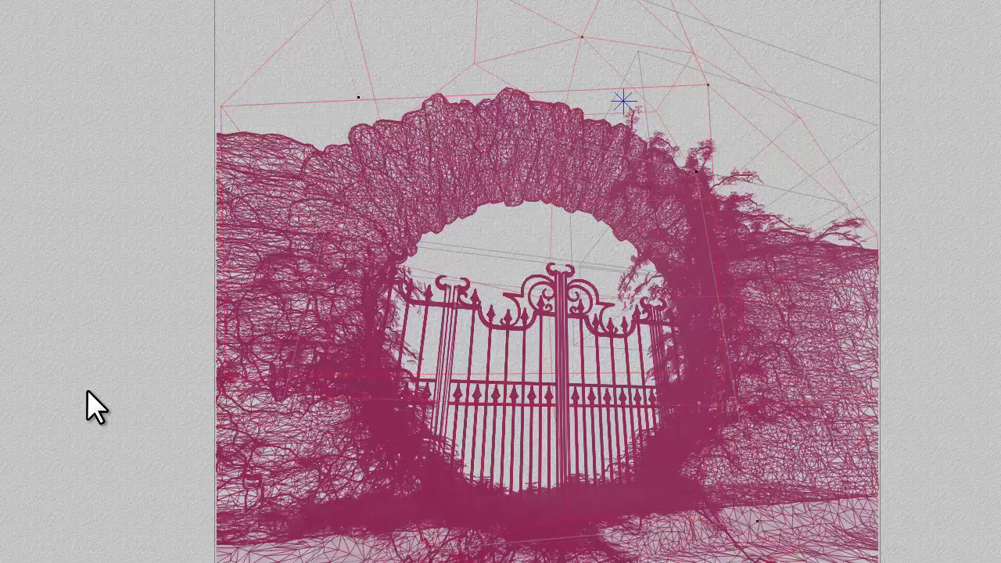
# - Zoom the camera in on the gate, then raise the fill light's cluster Bias from 80 to 100
pyautogui.hotkey('ctrl', 'r')
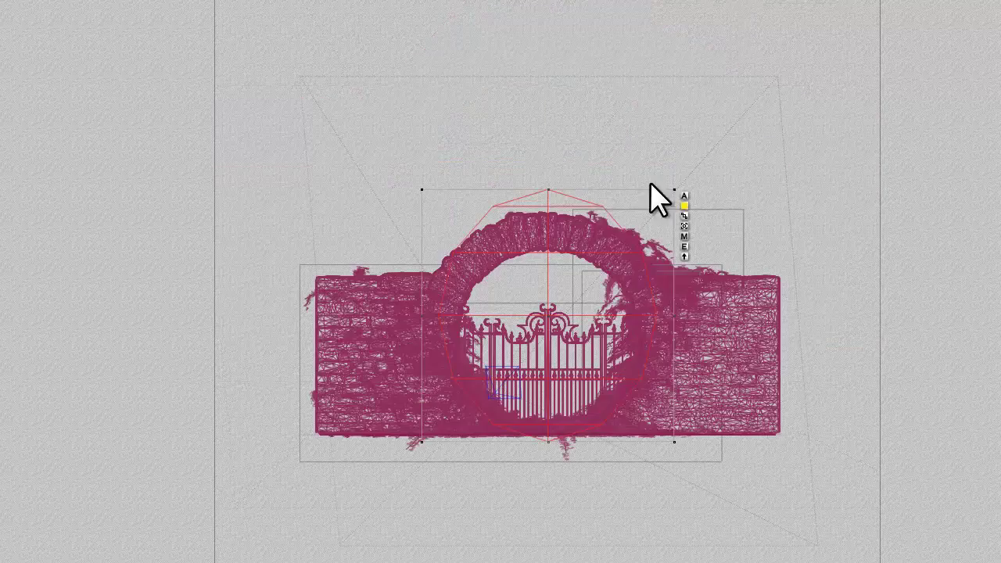
pyautogui.moveTo(559, 205); pyautogui.dragTo(531, 201)
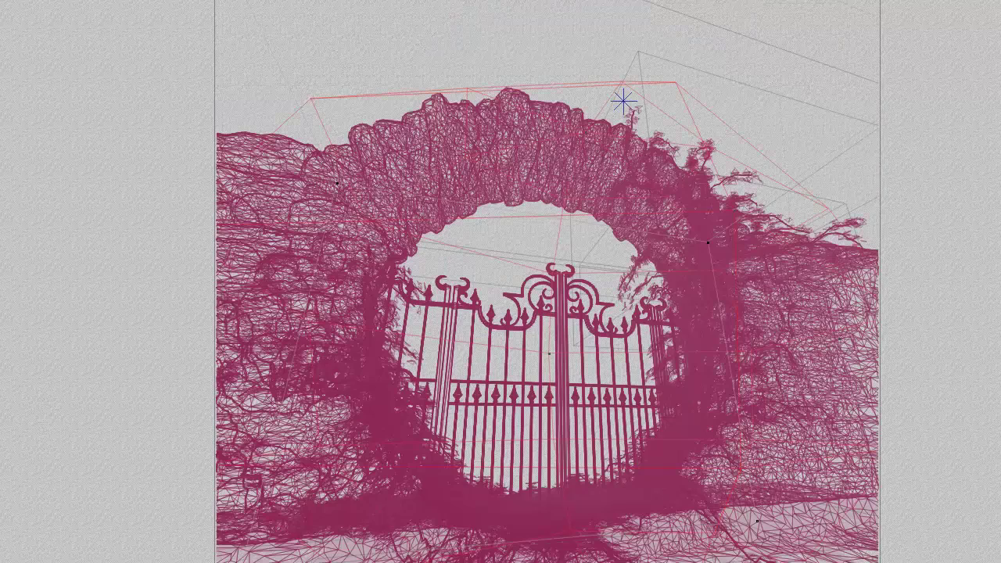
pyautogui.hotkey('ctrl', 'r')
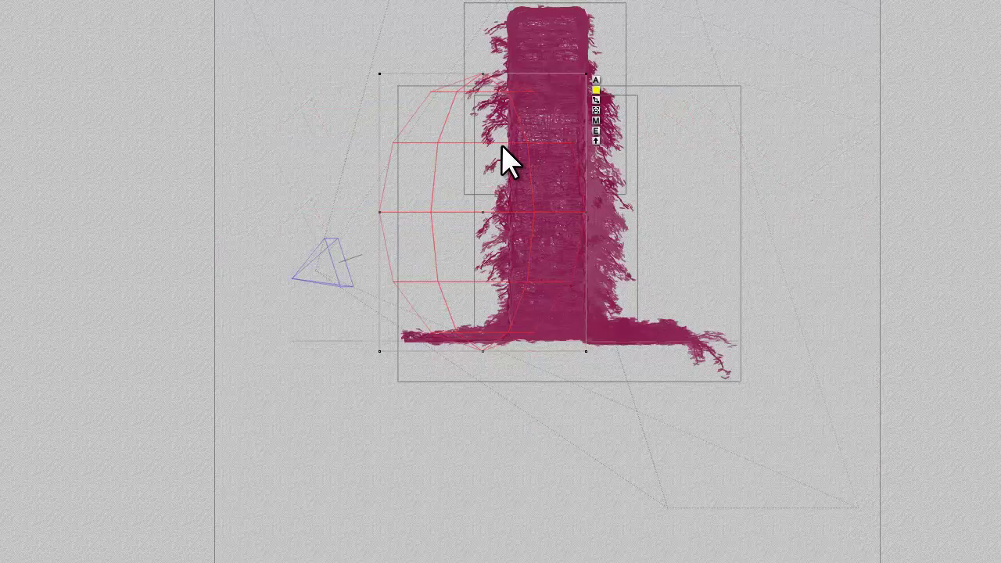
pyautogui.press('F4')
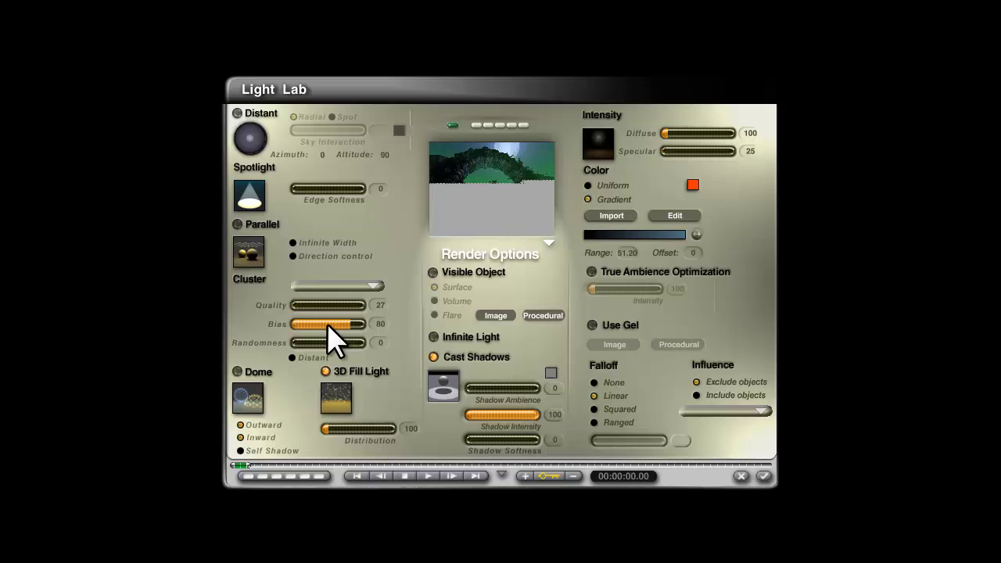
pyautogui.moveTo(327, 323); pyautogui.dragTo(355, 322)
pyautogui.click(764, 476)
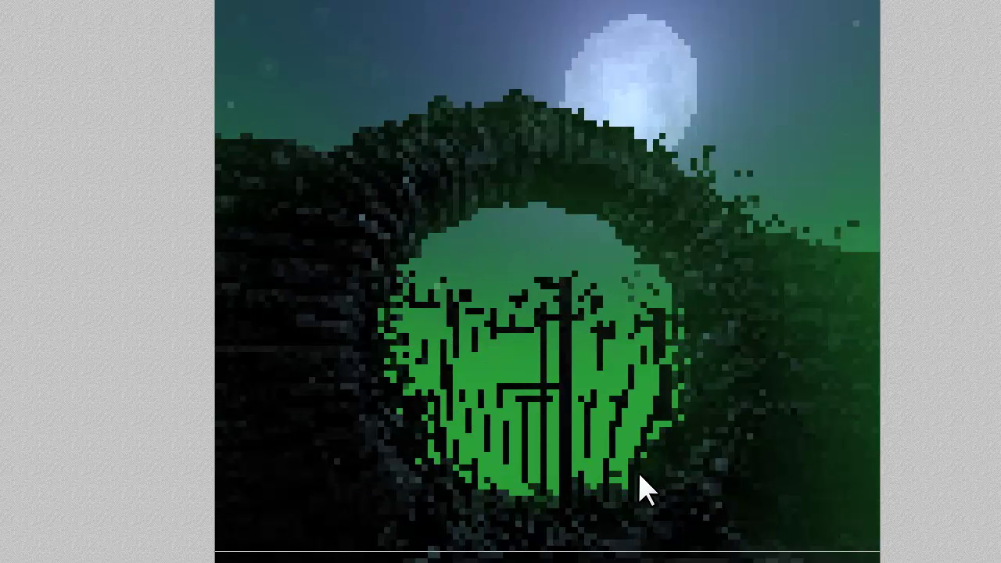
# - Plop-render the arch top, gate base and right-hand wall, clear the region, and show Sky & Fog presets
pyautogui.moveTo(621, 212); pyautogui.dragTo(458, 151)
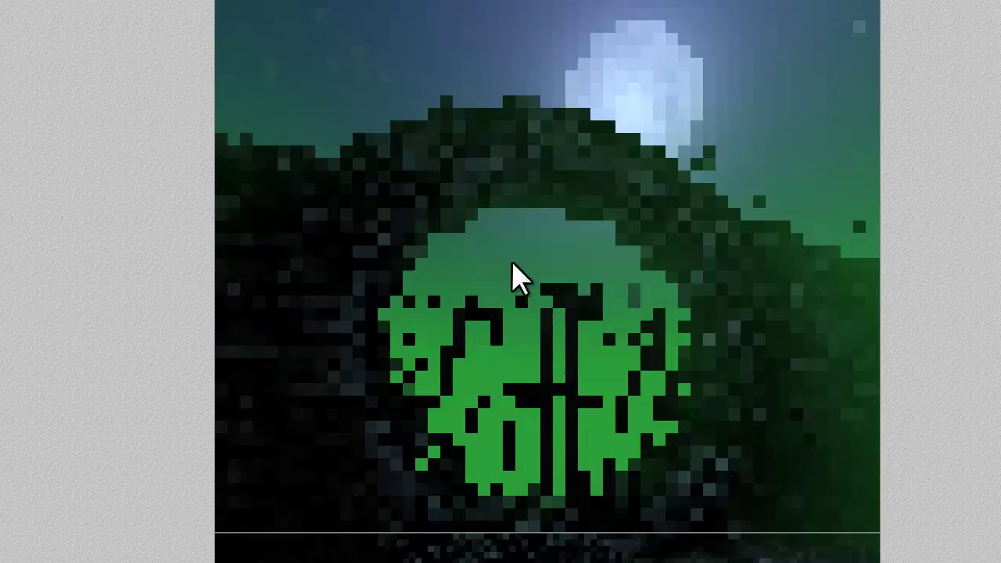
pyautogui.moveTo(626, 225); pyautogui.dragTo(464, 144)
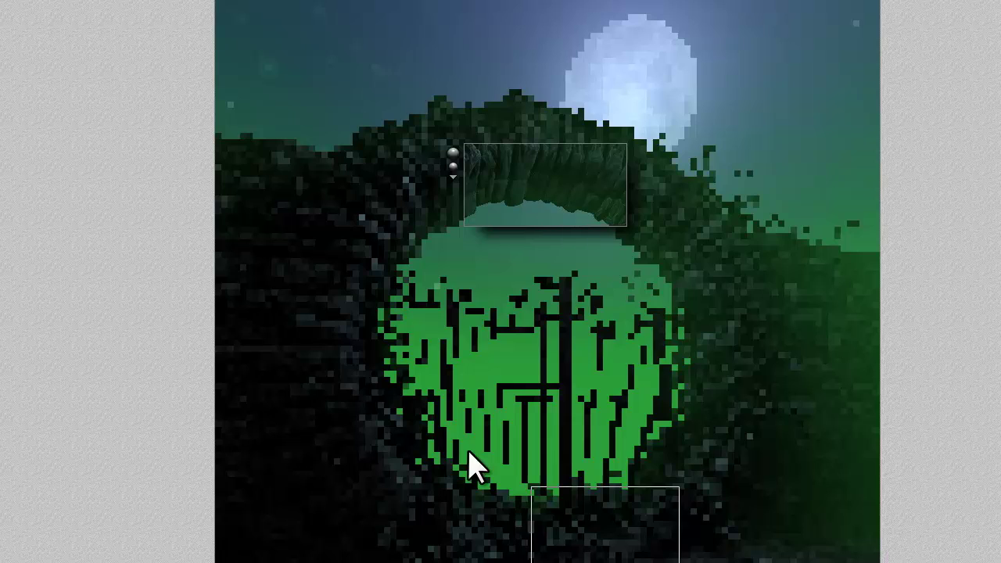
pyautogui.moveTo(469, 452); pyautogui.dragTo(467, 451)
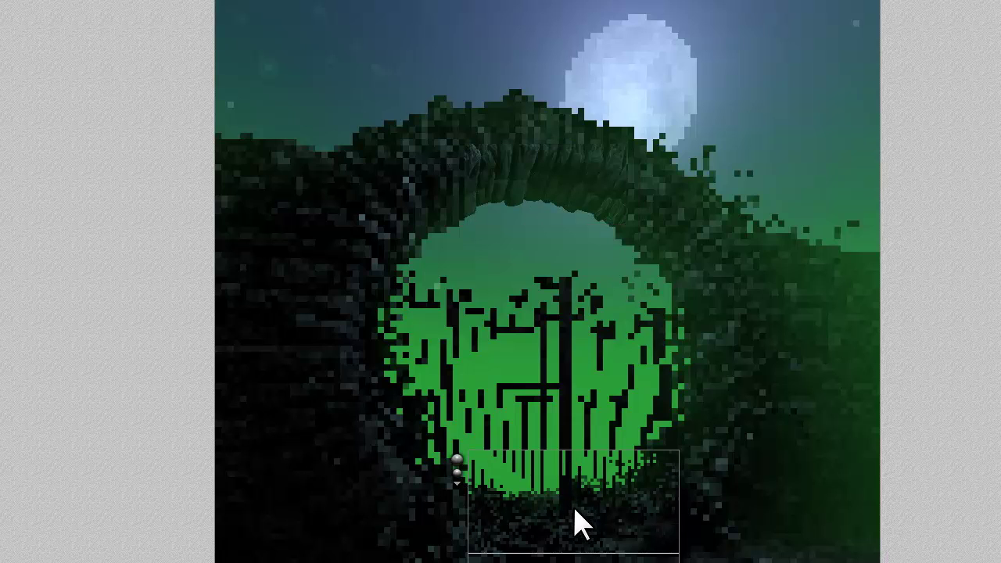
pyautogui.moveTo(815, 561); pyautogui.dragTo(681, 438)
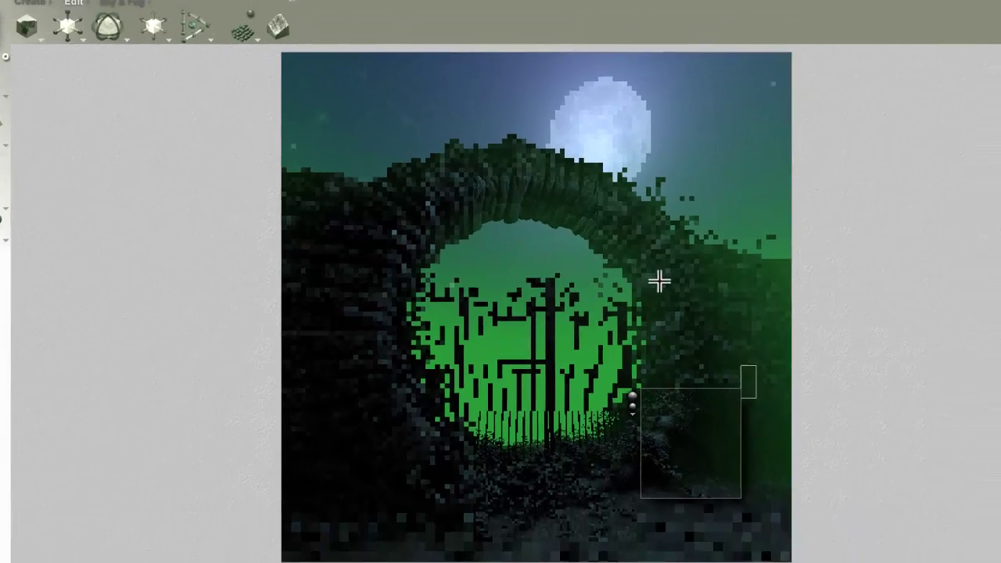
pyautogui.moveTo(660, 282); pyautogui.dragTo(757, 399)
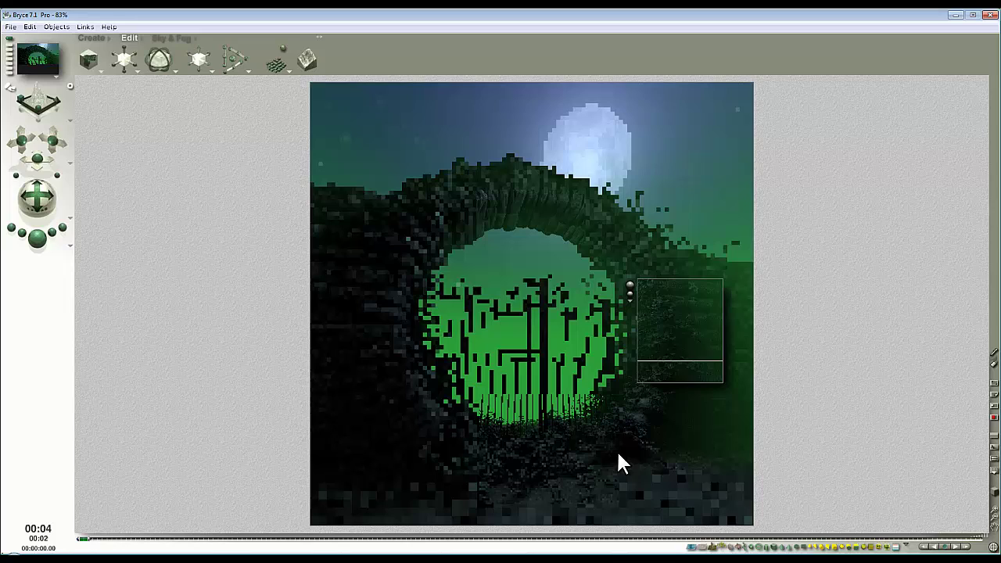
pyautogui.click(704, 265)
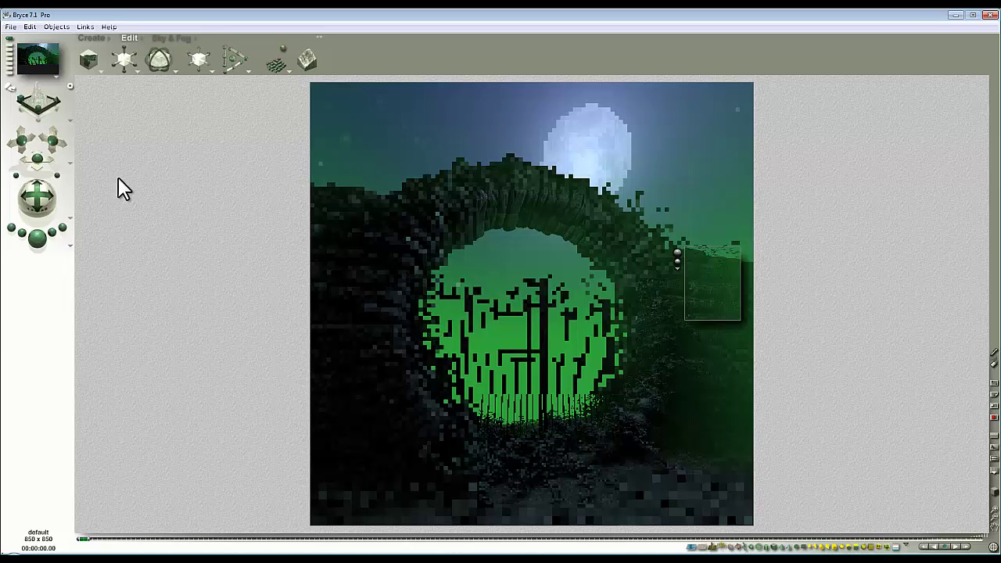
pyautogui.click(177, 38)
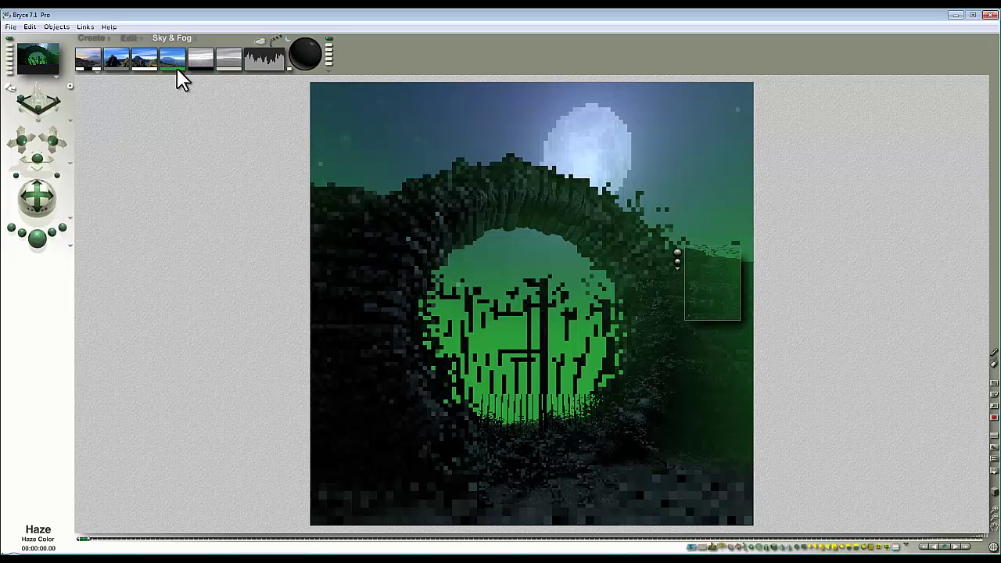
# - Shift the haze colour toward blue and render, test-rendering the area beside the gate
pyautogui.click(177, 68)
pyautogui.moveTo(530, 278); pyautogui.dragTo(509, 292)
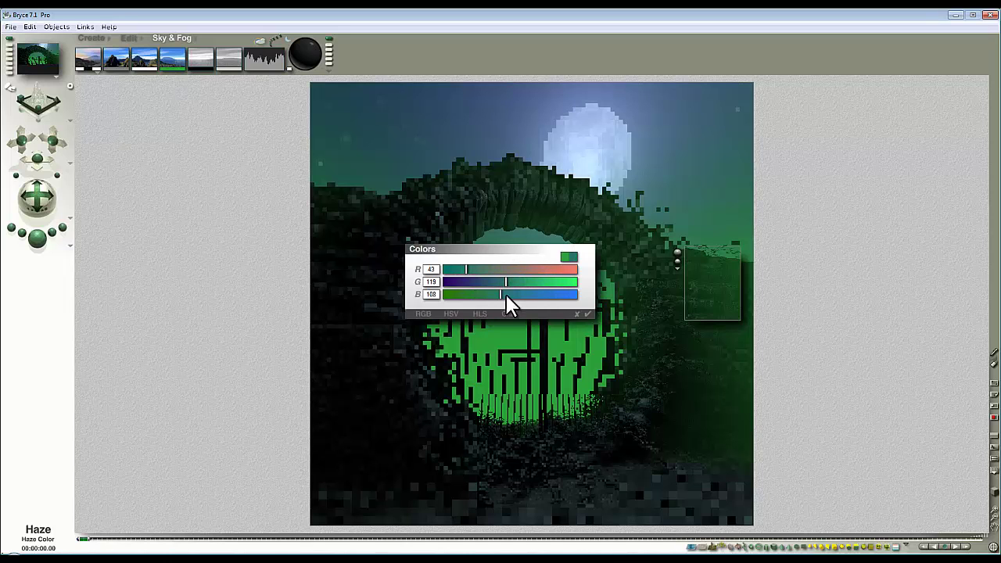
pyautogui.click(588, 314)
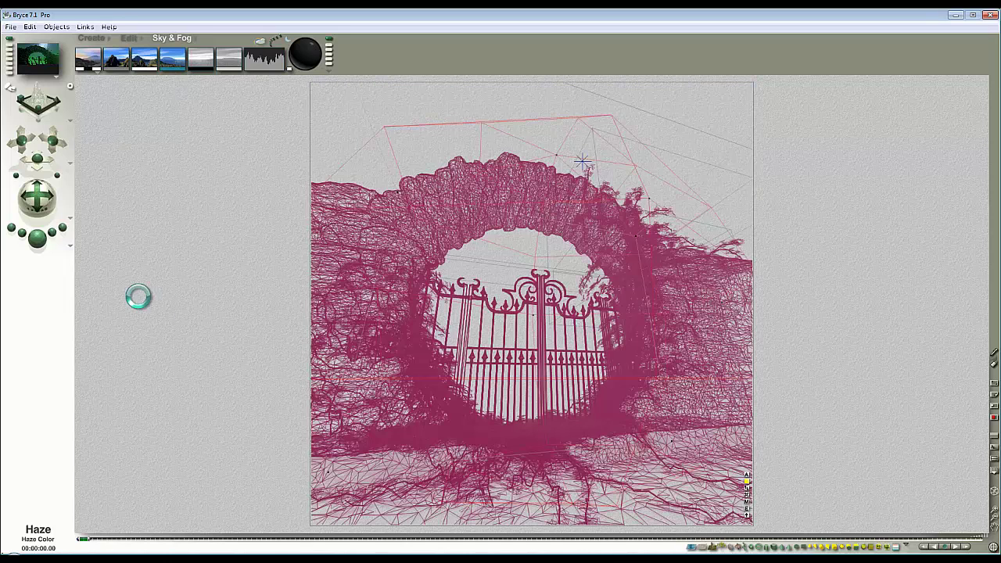
pyautogui.click(42, 242)
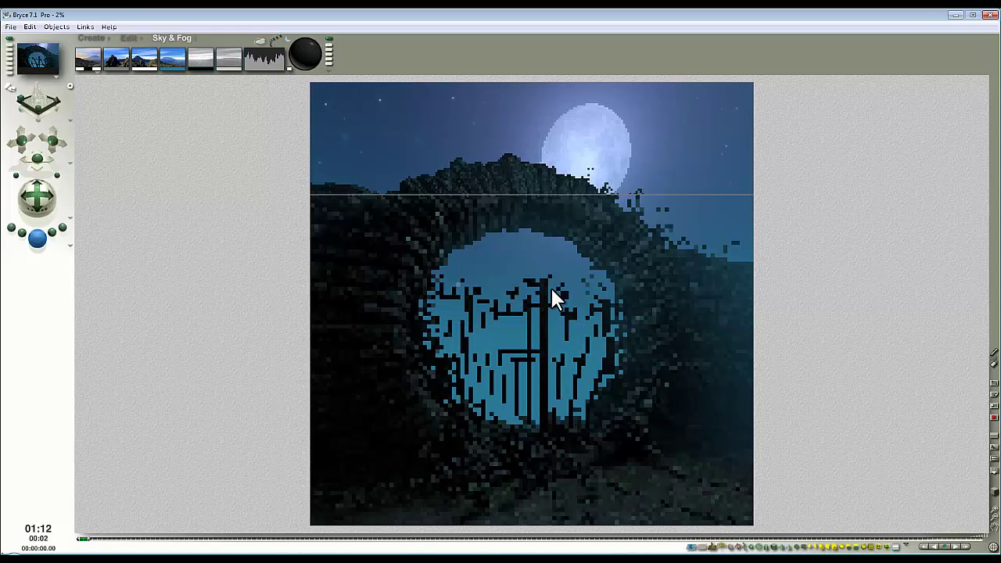
pyautogui.moveTo(689, 427); pyautogui.dragTo(618, 334)
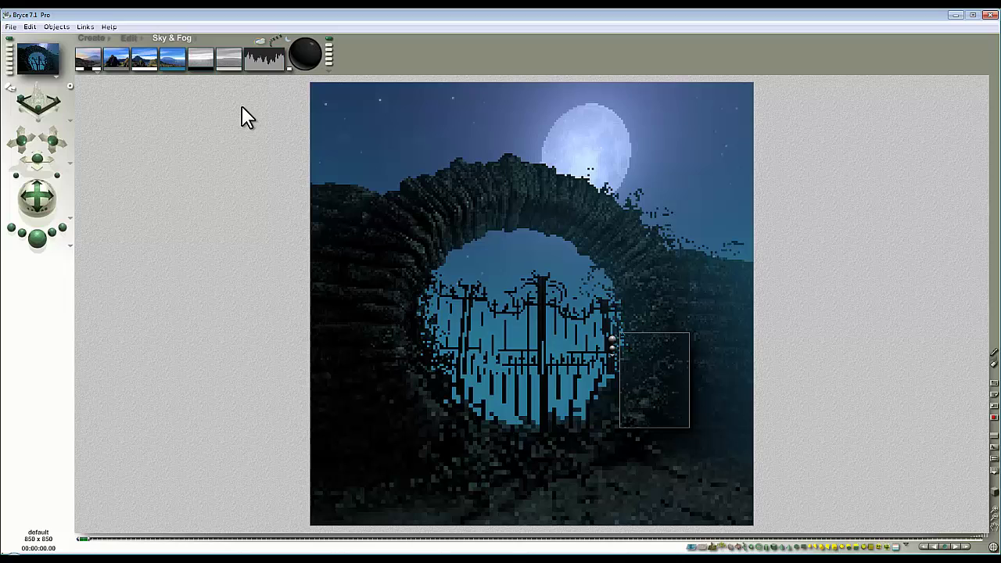
# - Change the haze to a reddish colour and render the scene
pyautogui.click(174, 67)
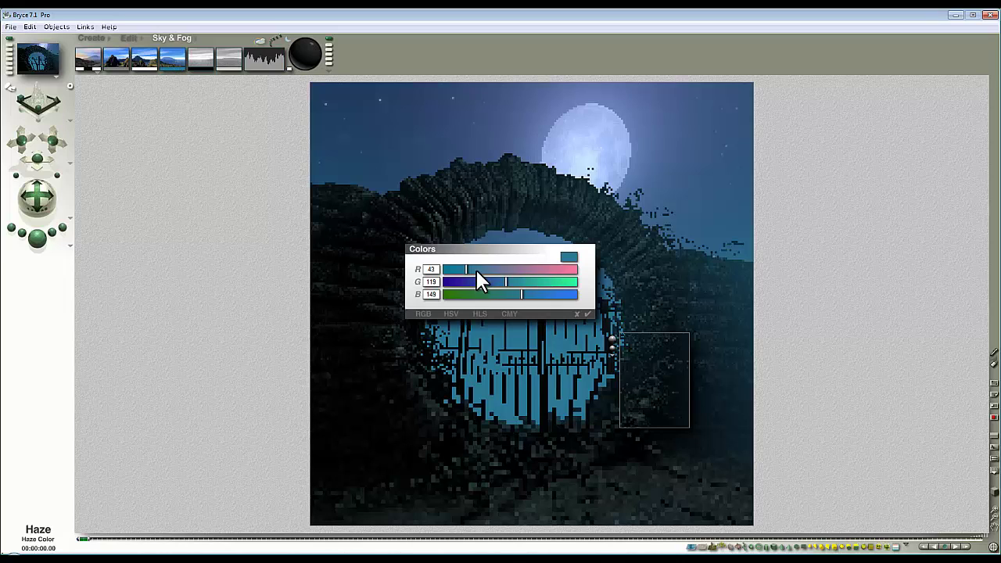
pyautogui.moveTo(476, 272); pyautogui.dragTo(496, 292)
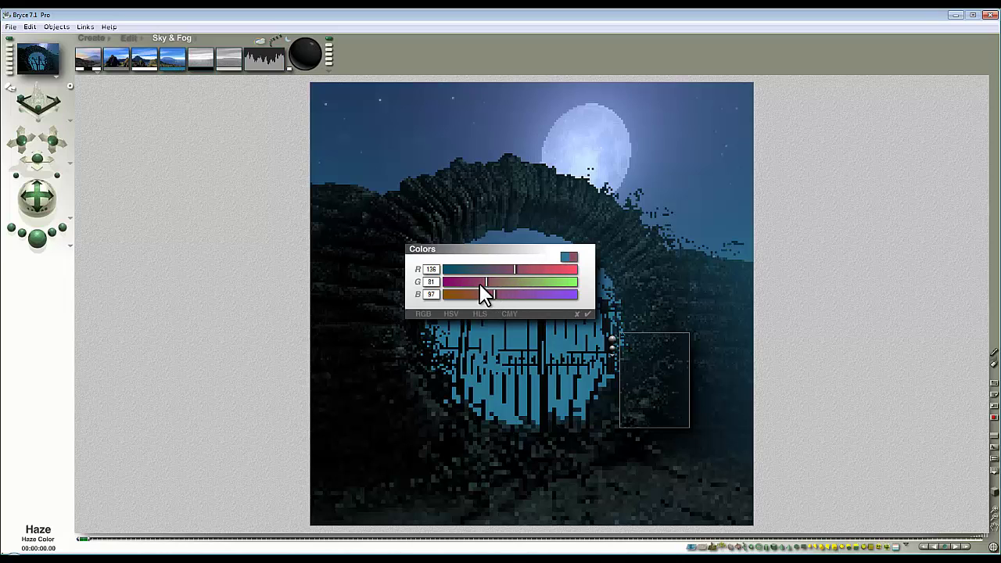
pyautogui.click(578, 314)
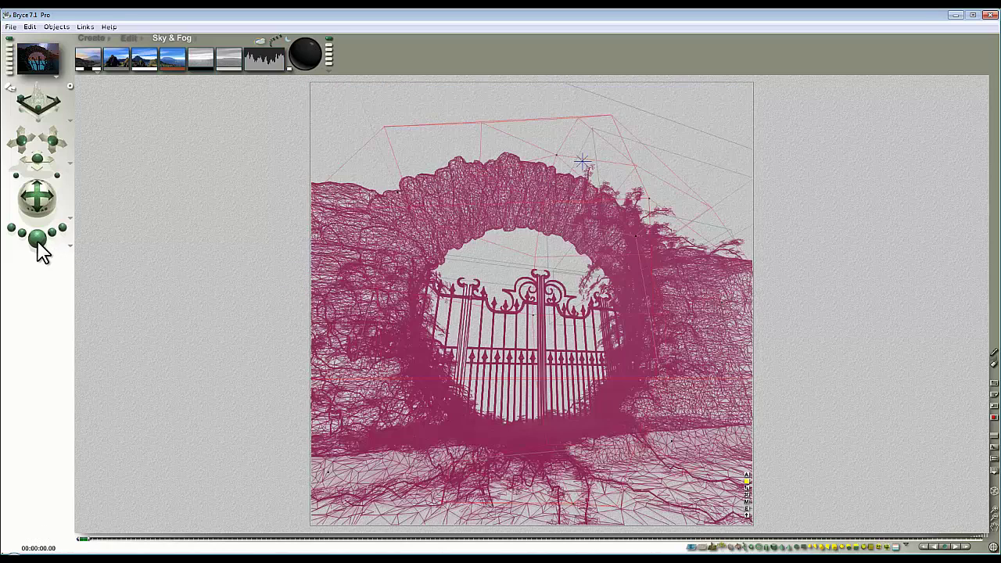
pyautogui.click(37, 237)
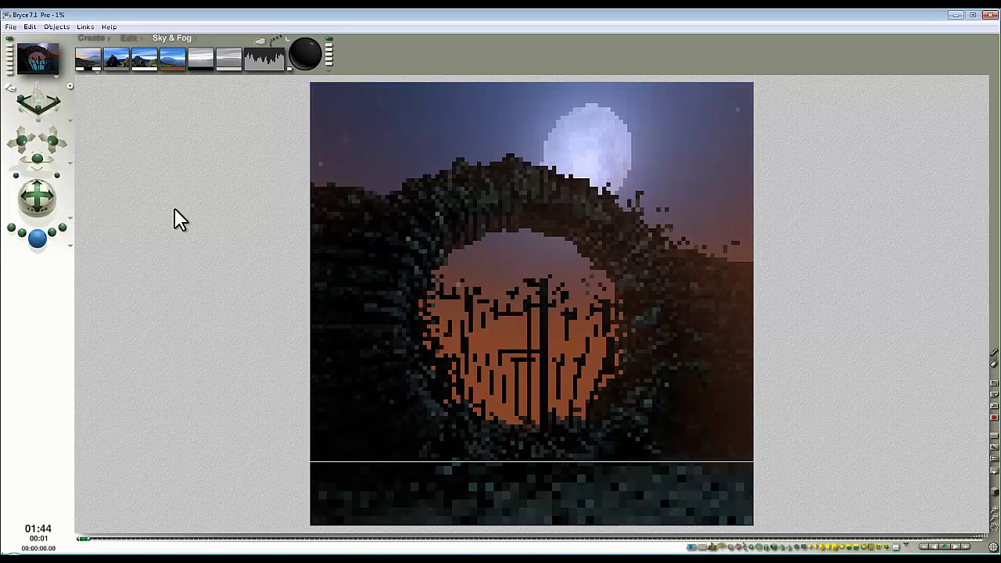
# - Set the haze back to green from the quick colour picker and render
pyautogui.click(181, 65)
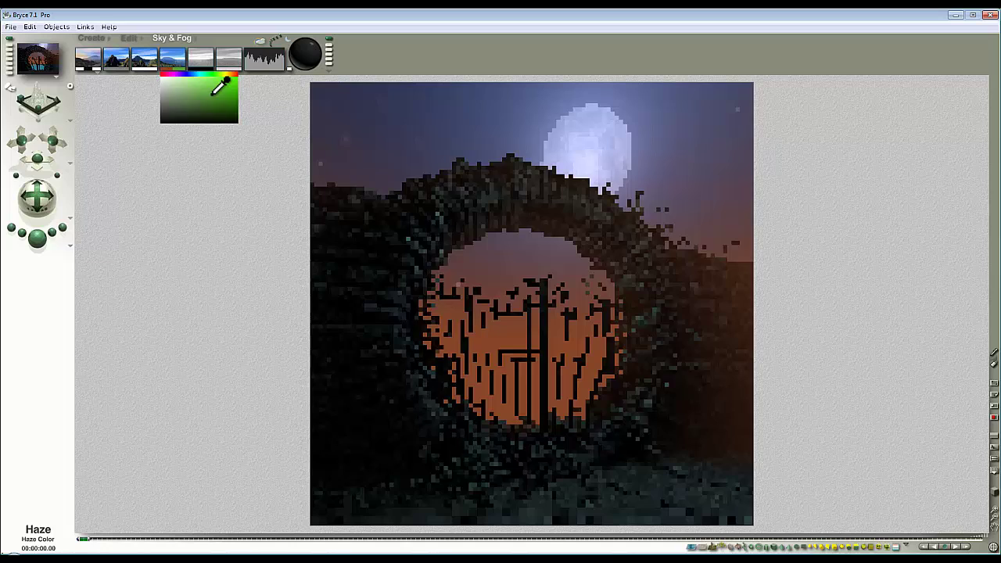
pyautogui.click(219, 88)
pyautogui.click(40, 239)
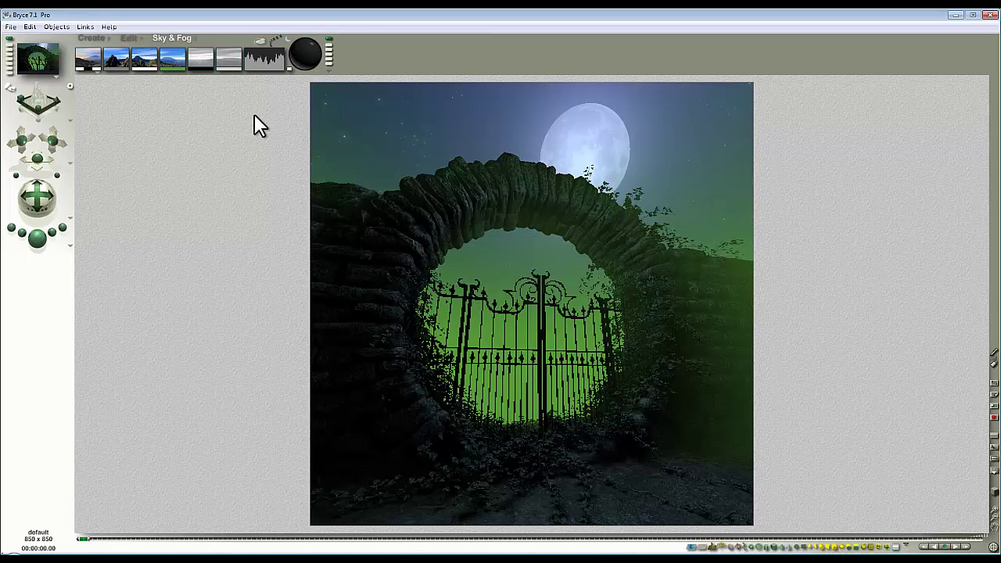
# - Open Sky Lab, close it unchanged, and render the scene again
pyautogui.click(258, 43)
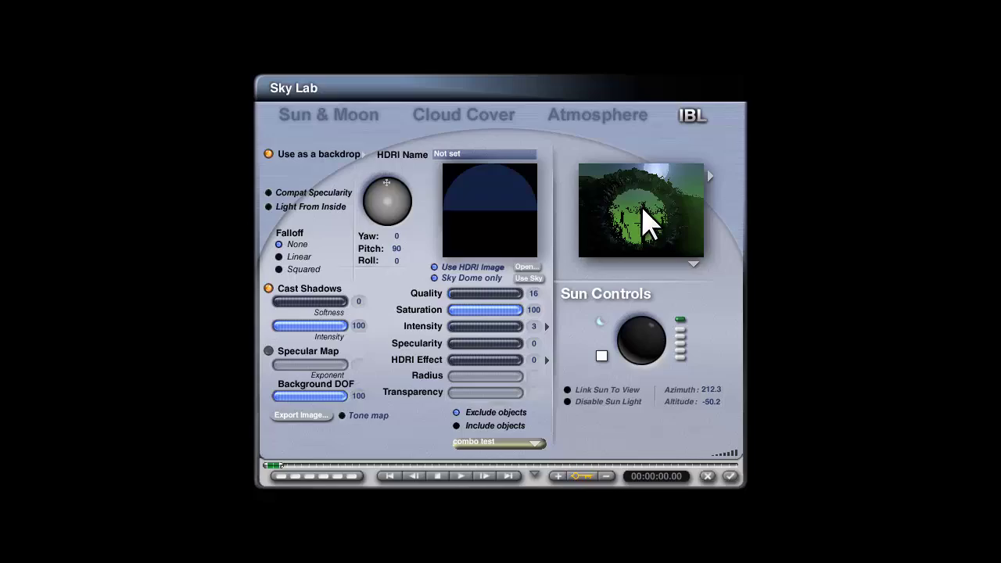
pyautogui.click(730, 477)
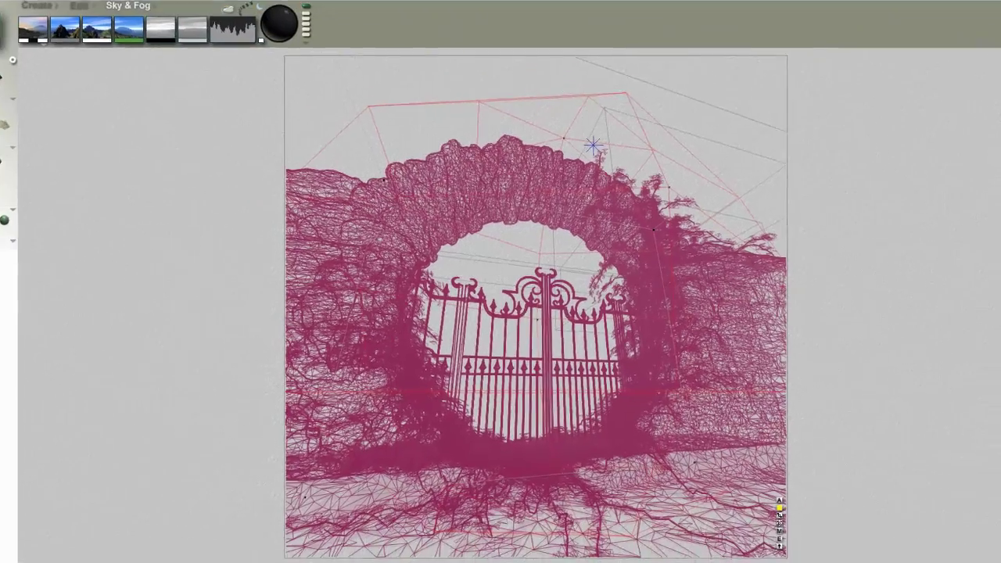
pyautogui.click(37, 237)
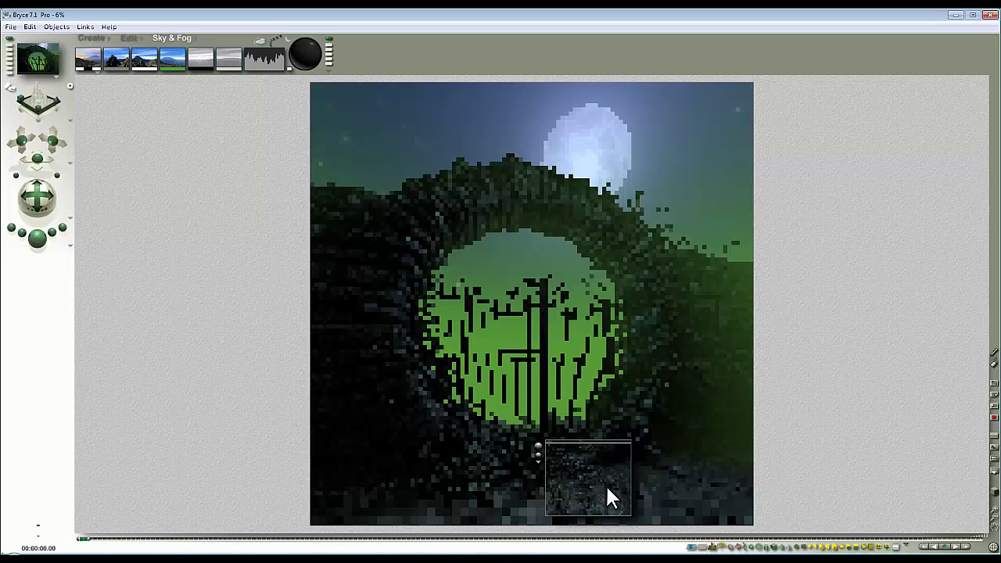
# - Test-render three ground patches below and right of the gate, then start a full render
pyautogui.moveTo(603, 477); pyautogui.dragTo(627, 493)
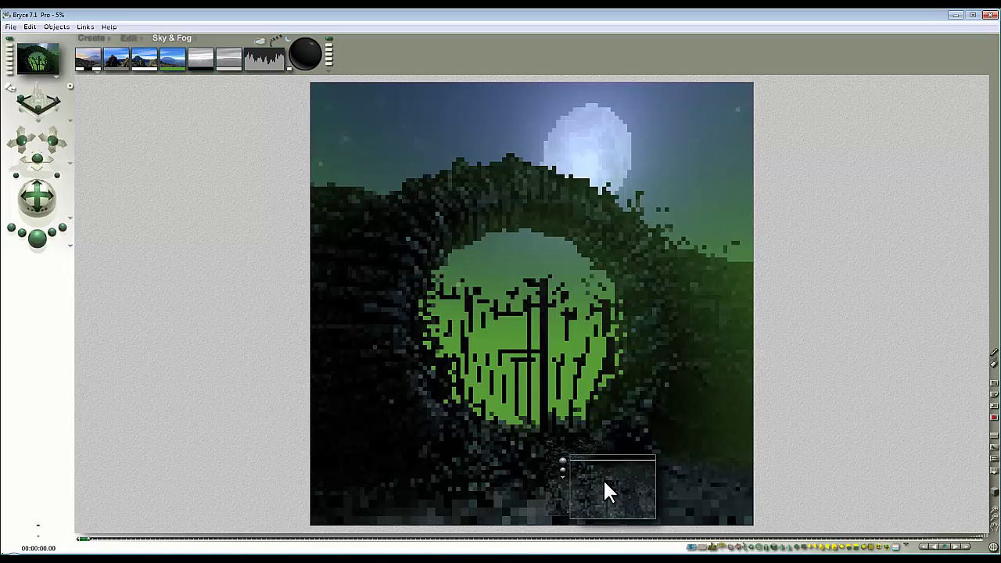
pyautogui.moveTo(576, 524); pyautogui.dragTo(478, 475)
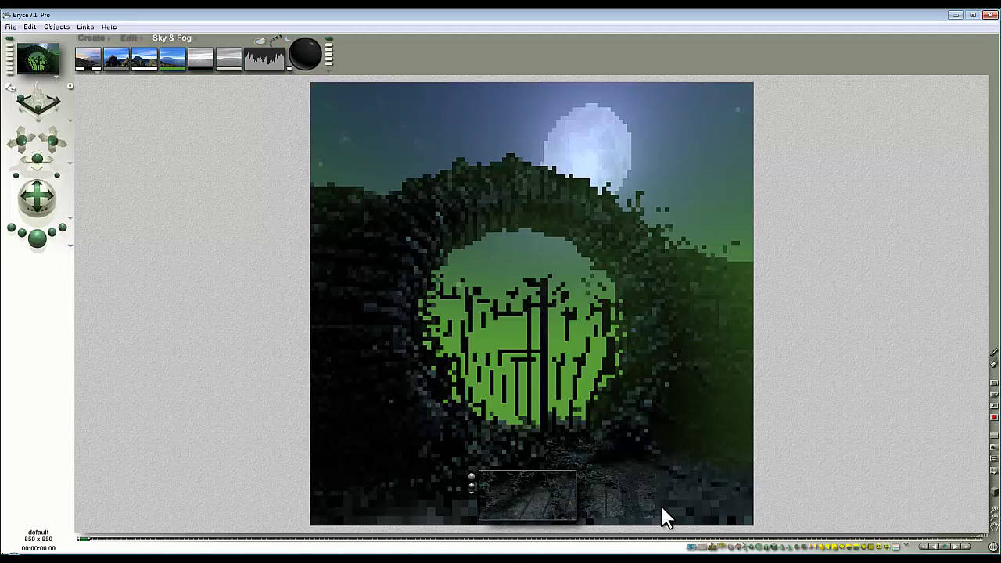
pyautogui.moveTo(703, 515); pyautogui.dragTo(618, 444)
pyautogui.click(38, 236)
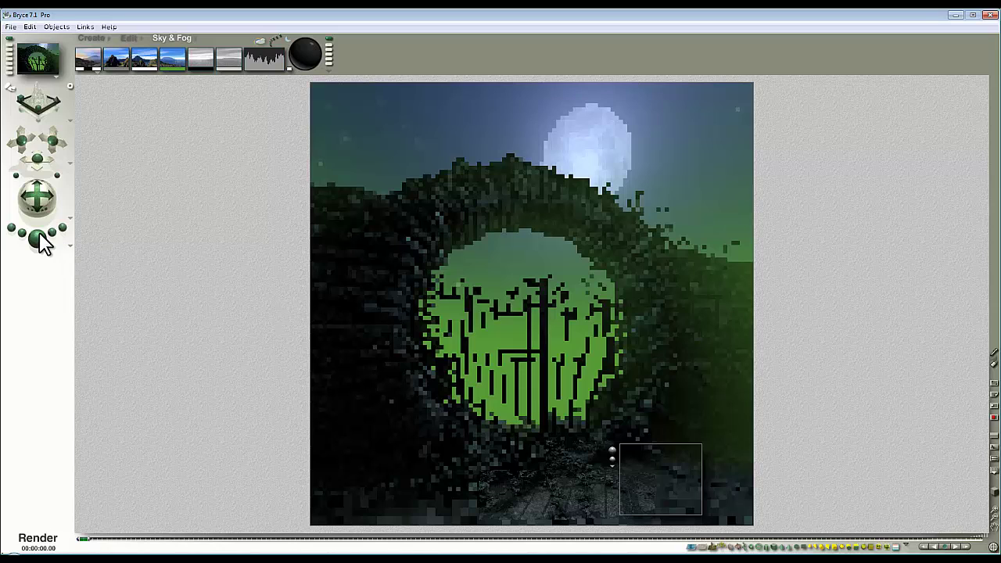